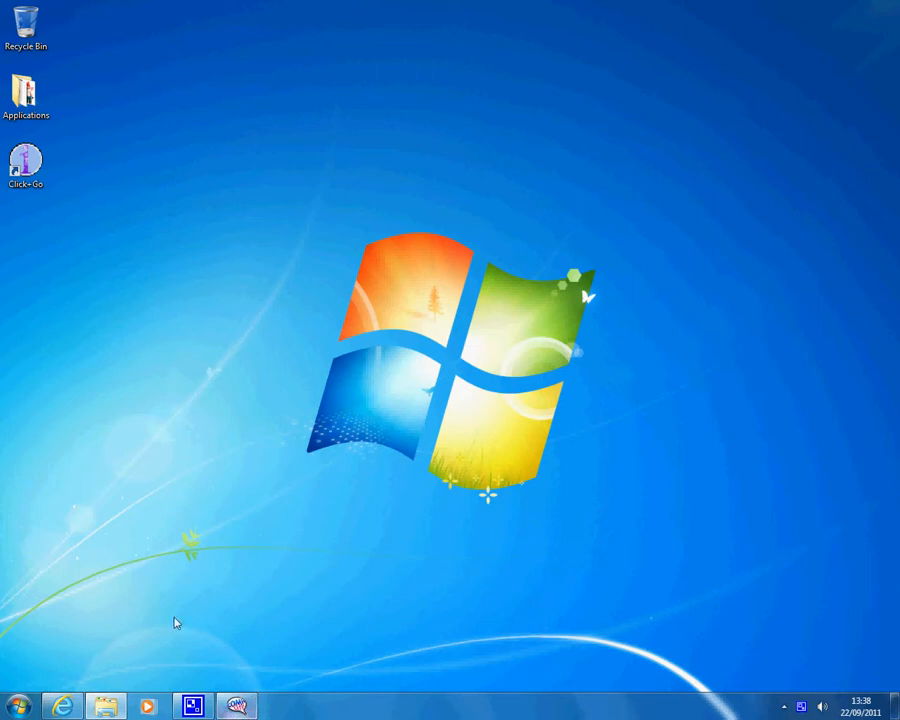
Open the Applications desktop folder and launch the Comic Life shortcut
double_click(26, 97)
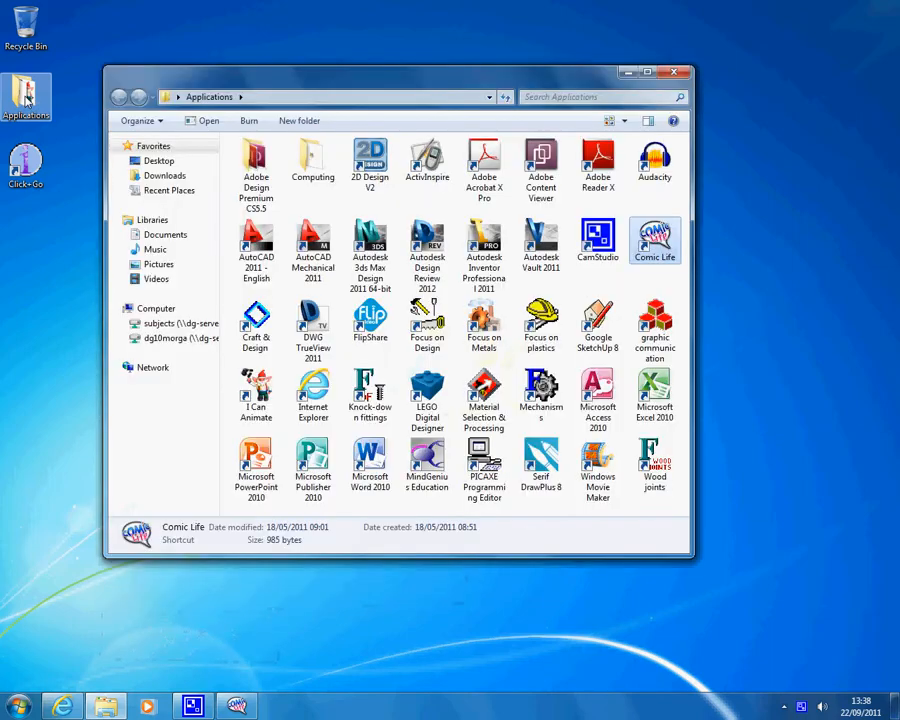
double_click(655, 242)
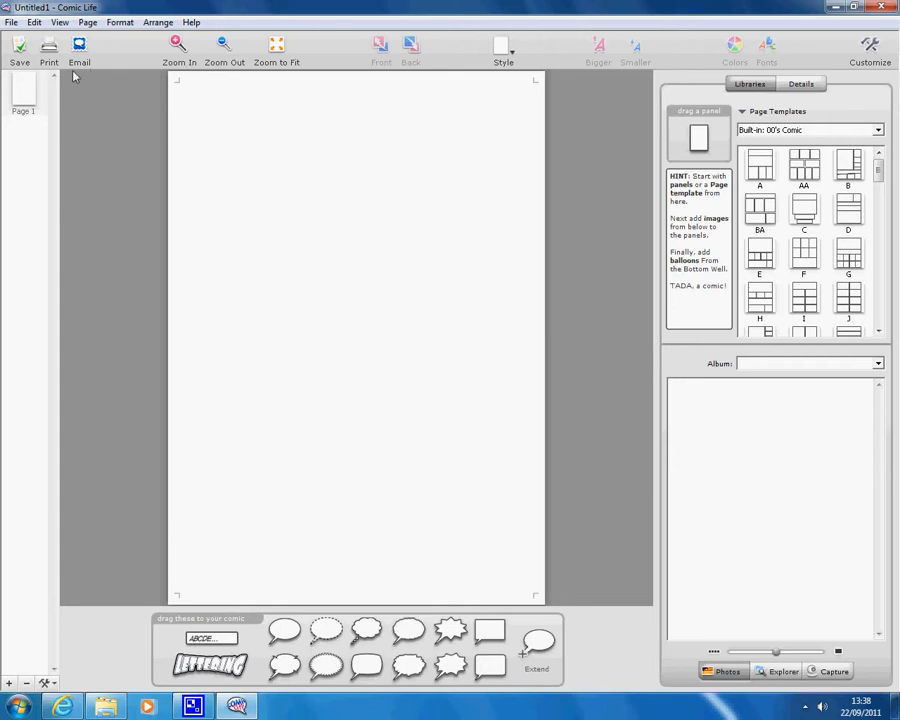
drag(26, 109, 29, 130)
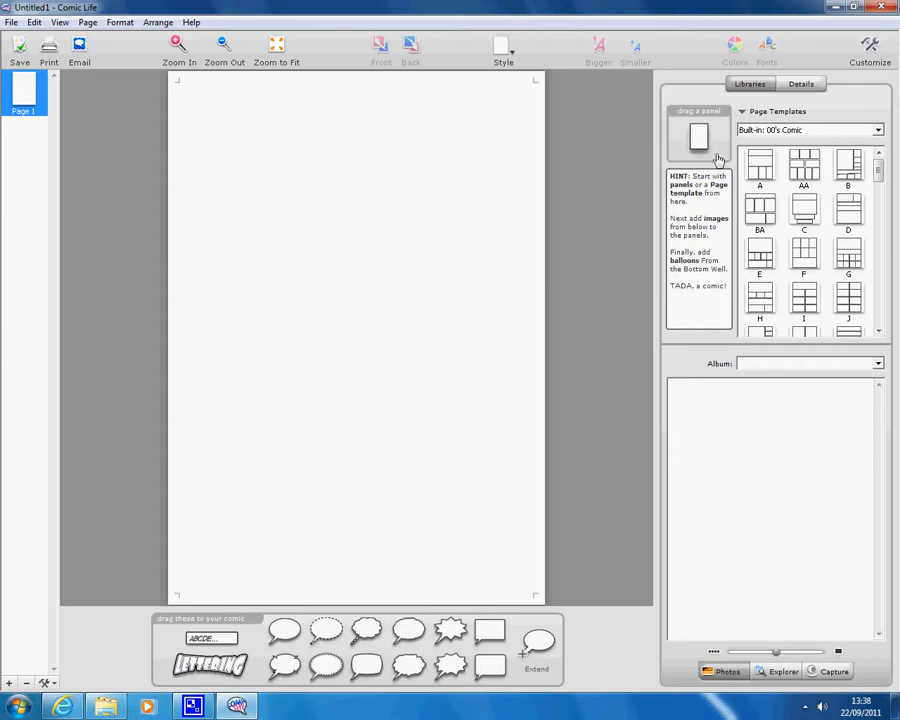
drag(696, 128, 415, 225)
drag(463, 305, 526, 309)
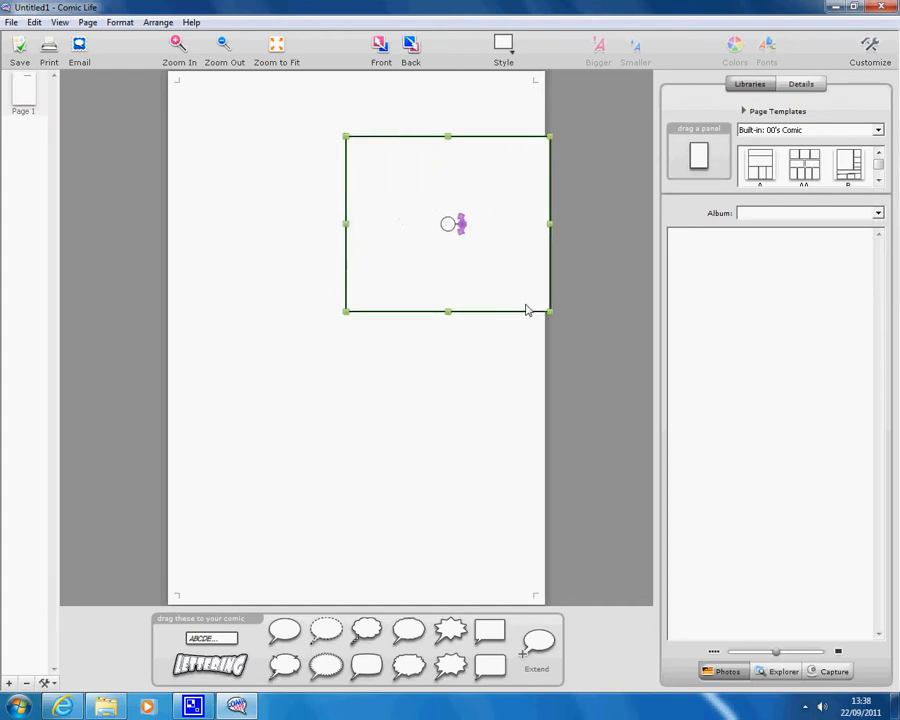
drag(450, 227, 380, 251)
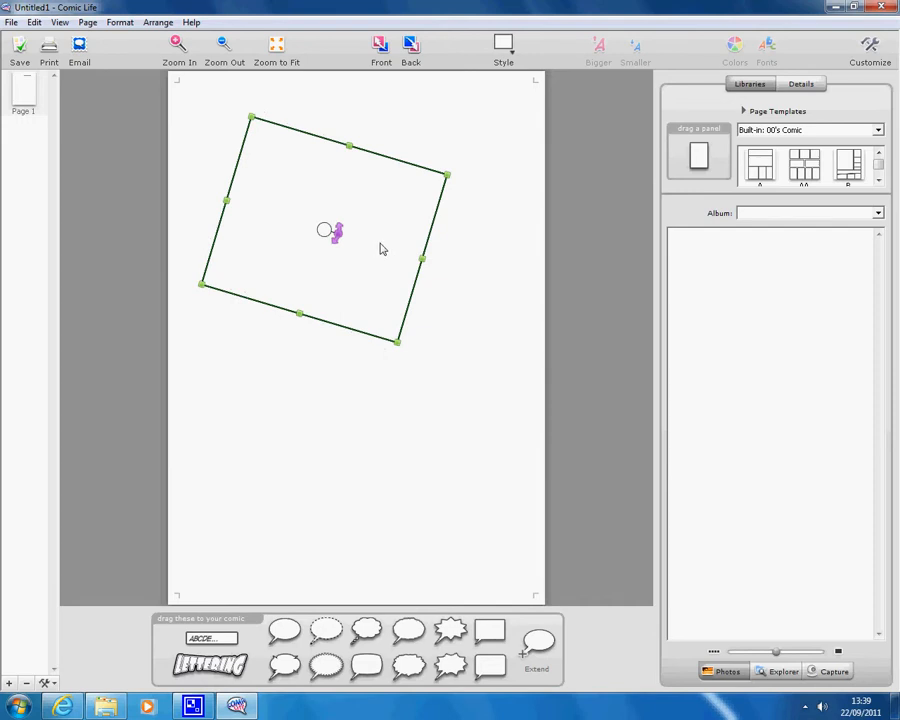
key(Delete)
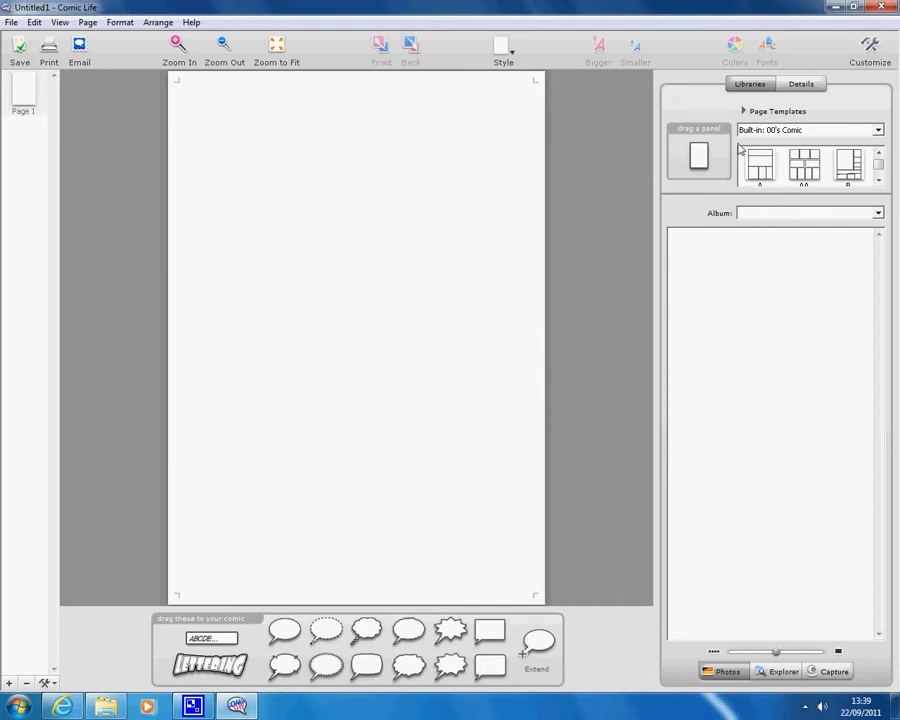
Apply page template A's five-panel layout to the comic page
drag(808, 200, 790, 612)
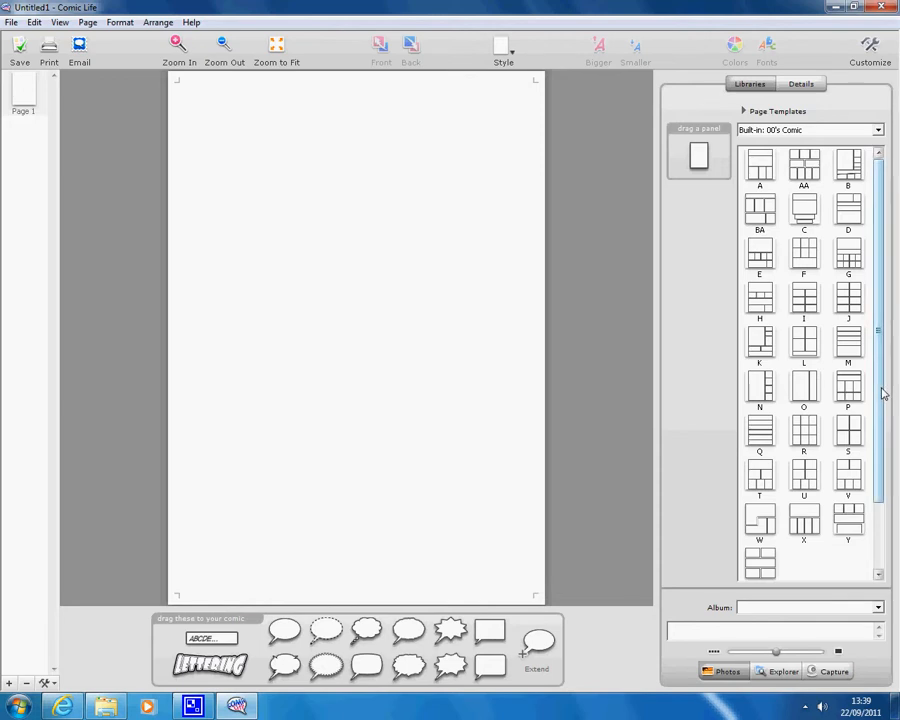
scroll(884, 393, down, 2)
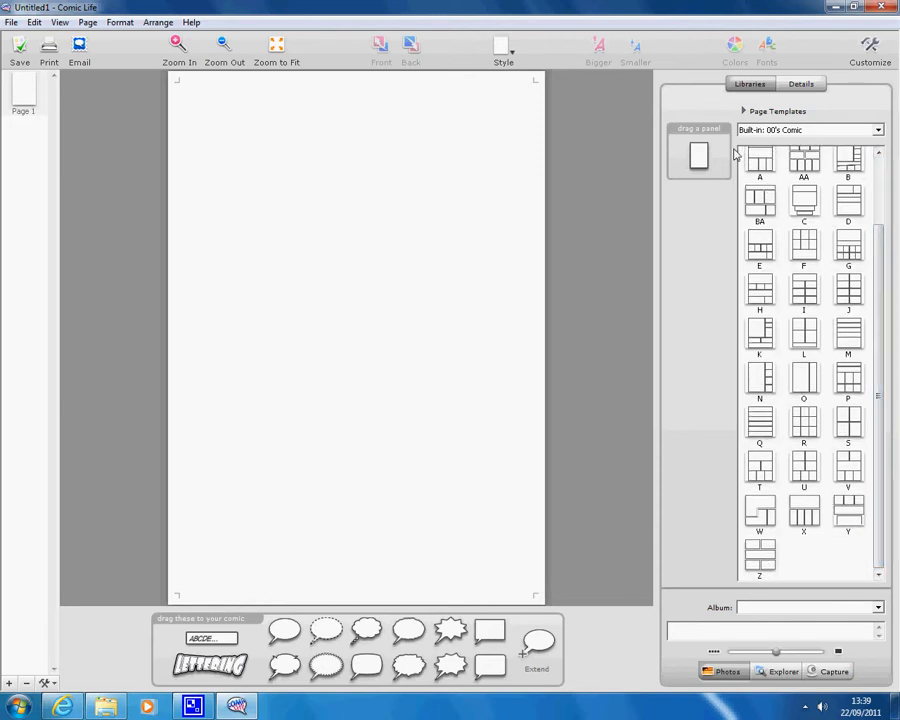
scroll(878, 307, up, 2)
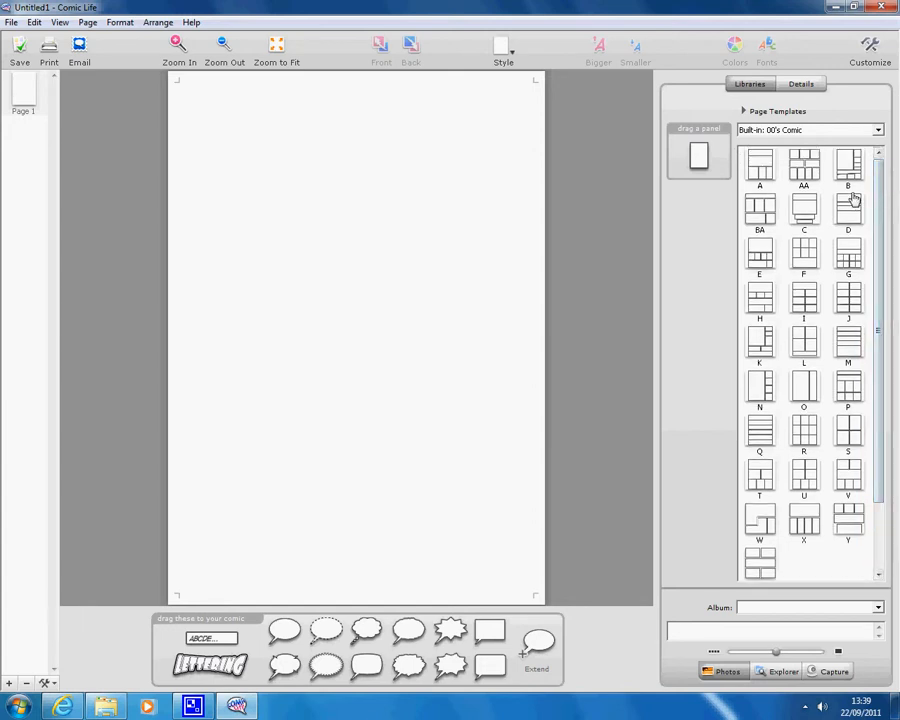
double_click(758, 172)
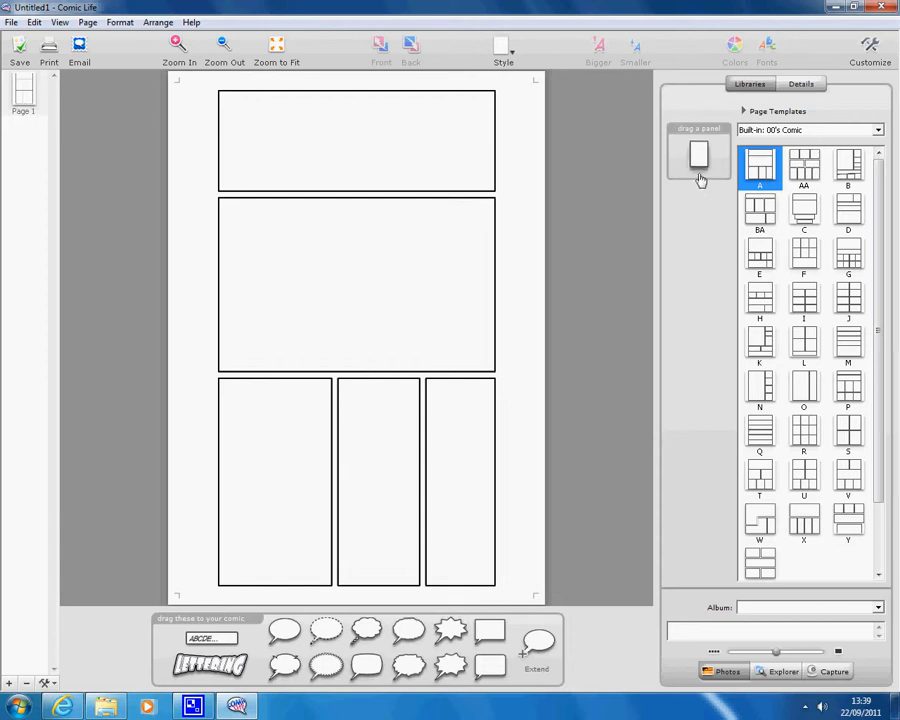
Rotate the top wide panel slightly clockwise
click(331, 144)
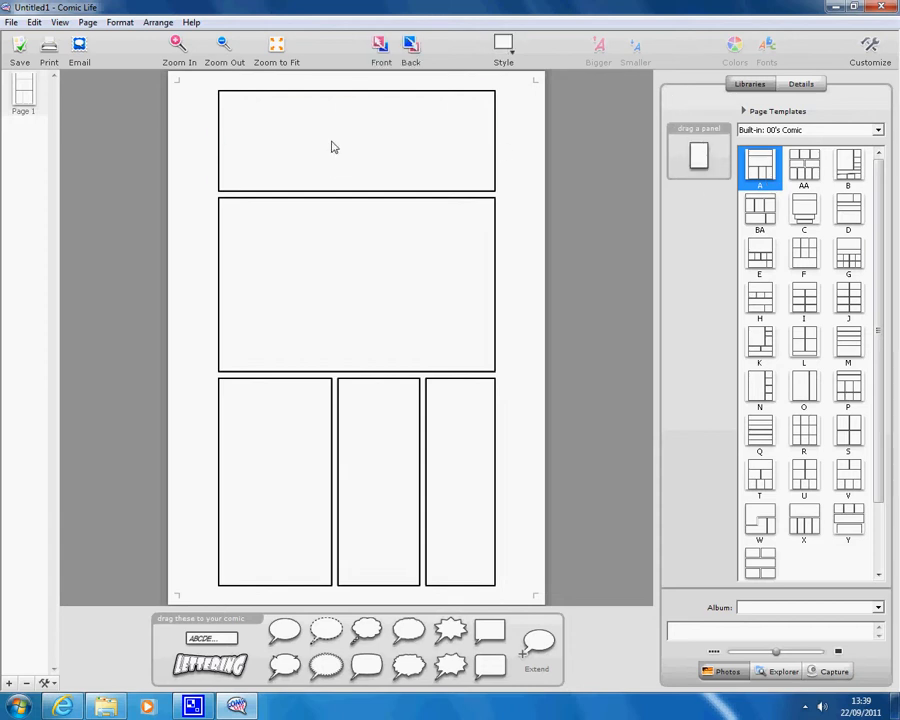
drag(371, 147, 400, 147)
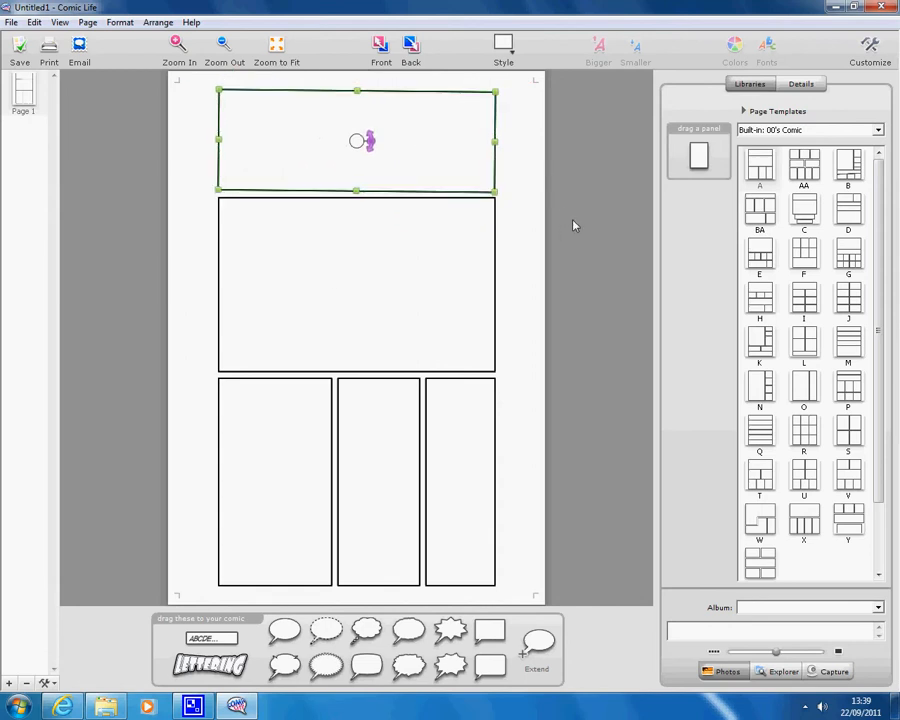
click(561, 259)
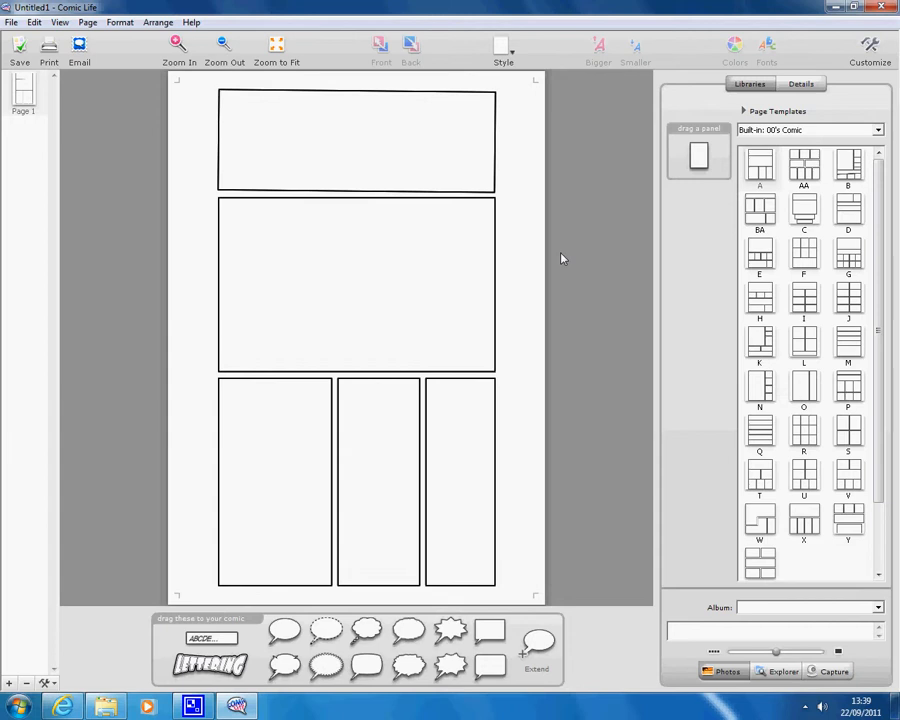
Copy the cartoon robot picture in Internet Explorer, then minimize the browser
click(64, 707)
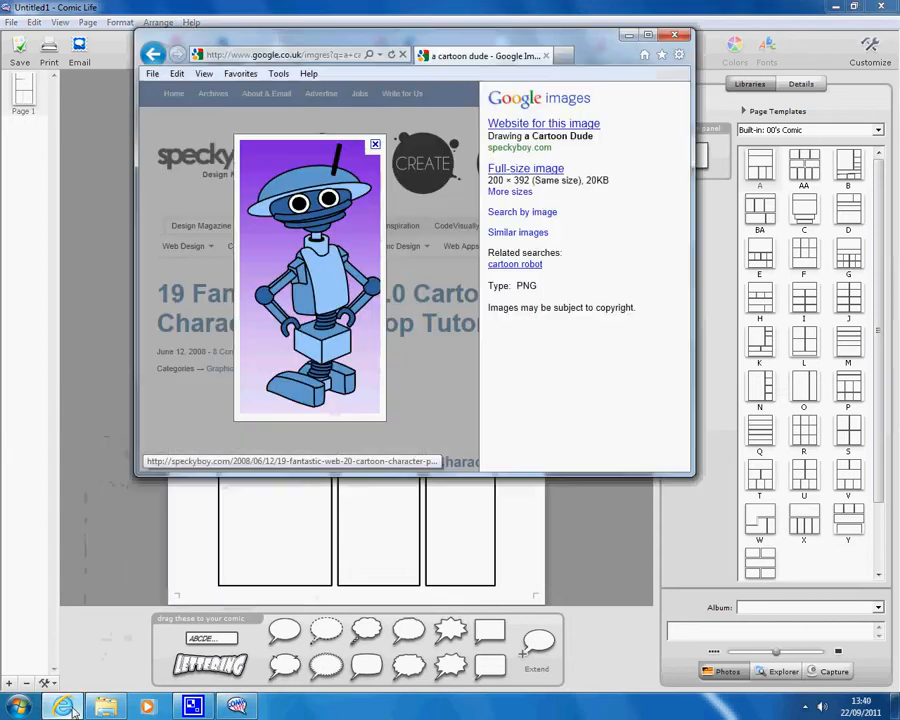
right_click(330, 267)
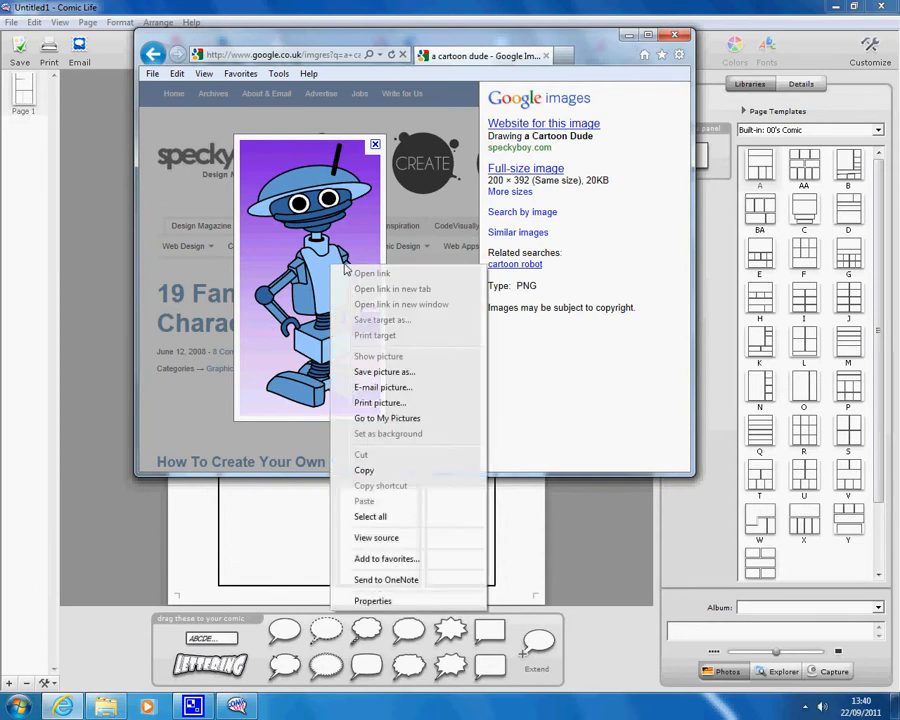
click(378, 470)
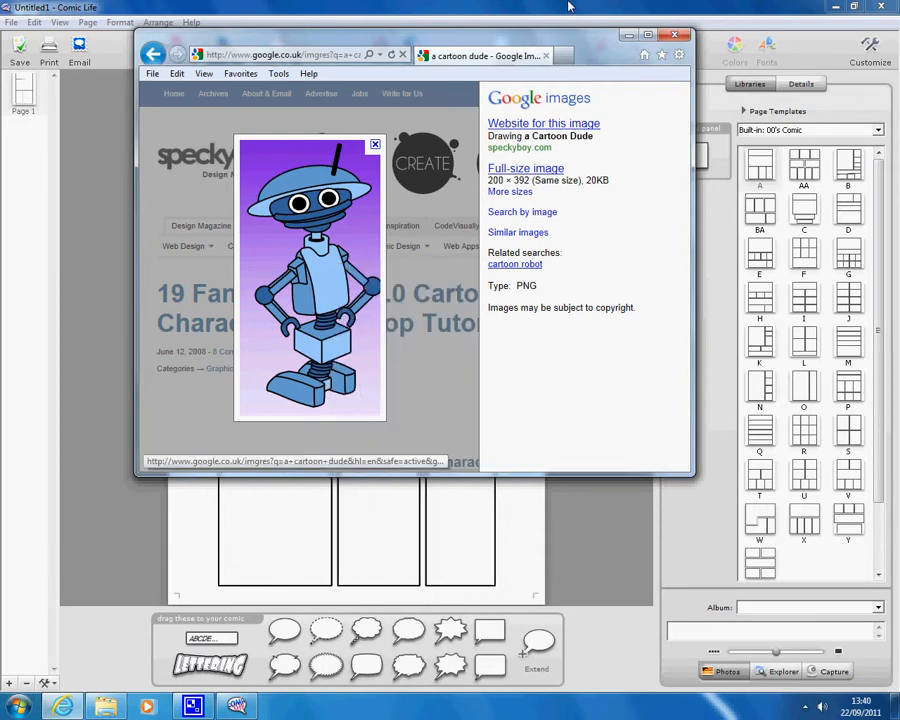
click(629, 35)
Paste the robot picture onto the page and shrink it to a small size
right_click(157, 350)
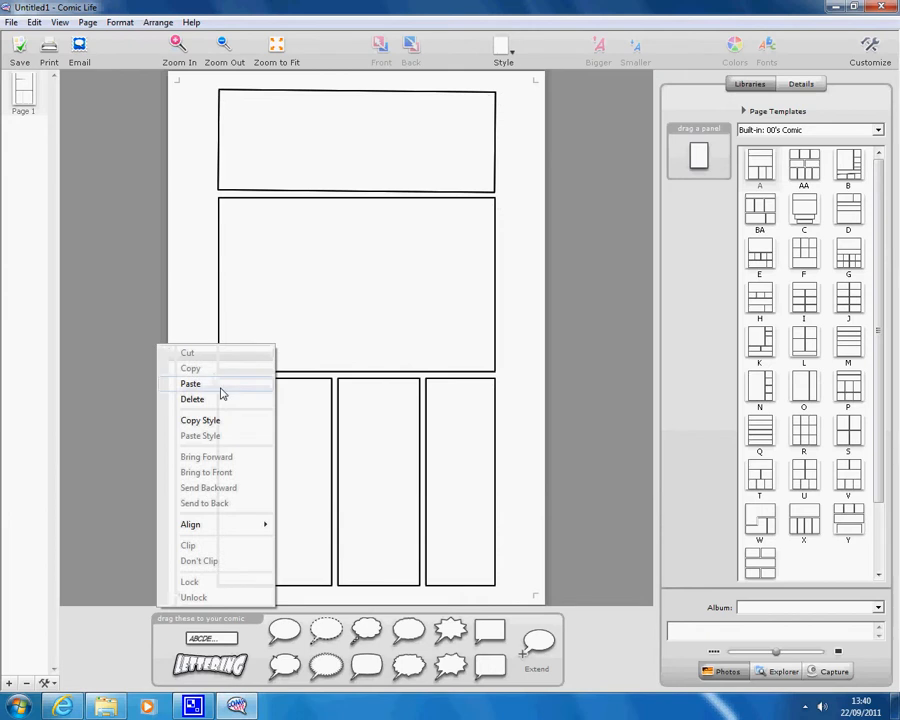
click(218, 382)
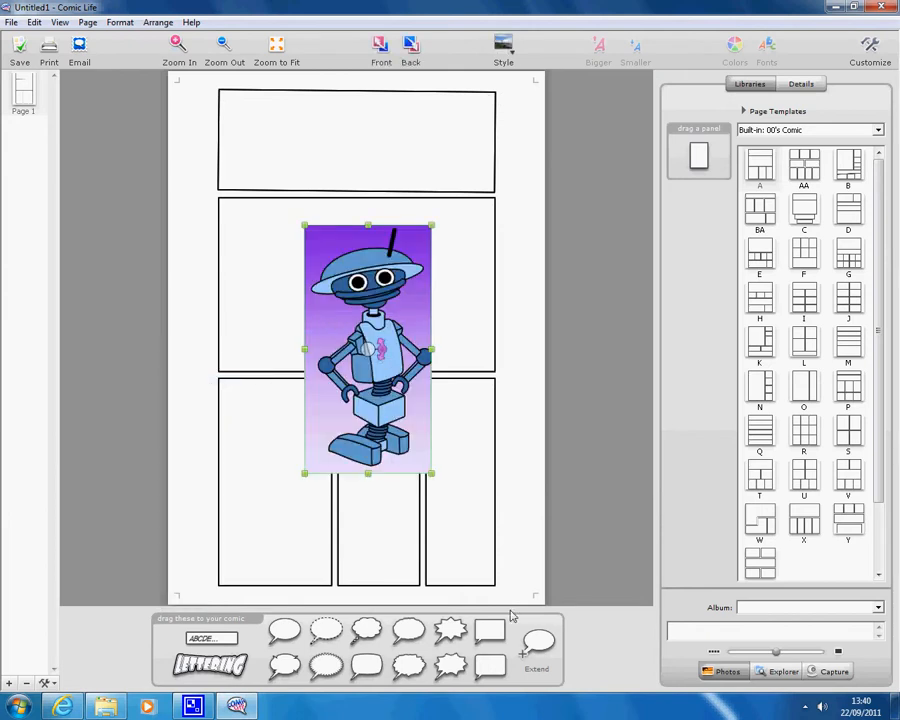
drag(432, 475, 404, 352)
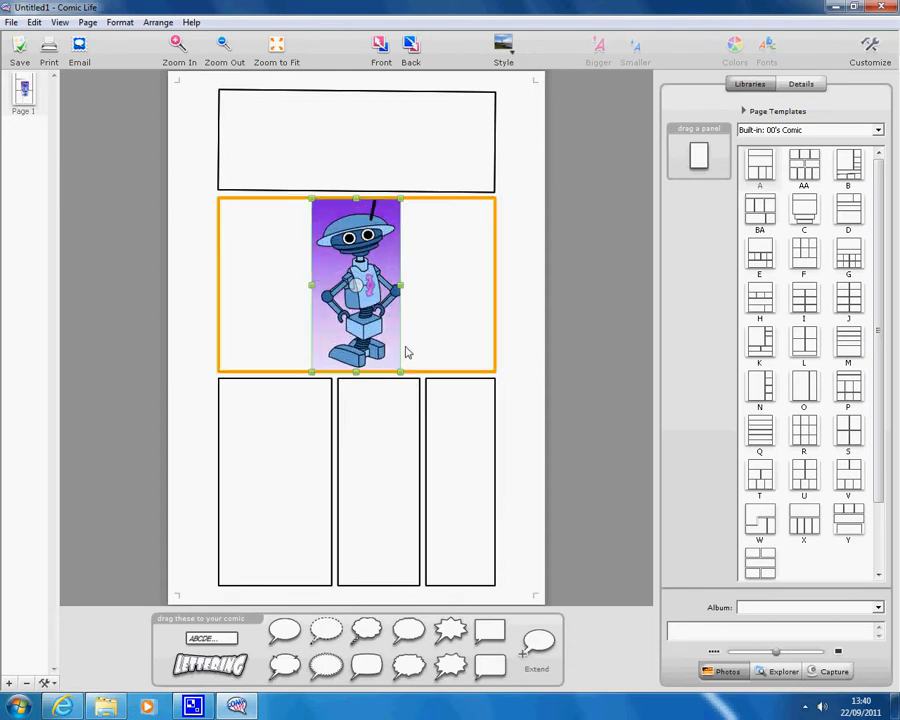
drag(405, 380, 378, 301)
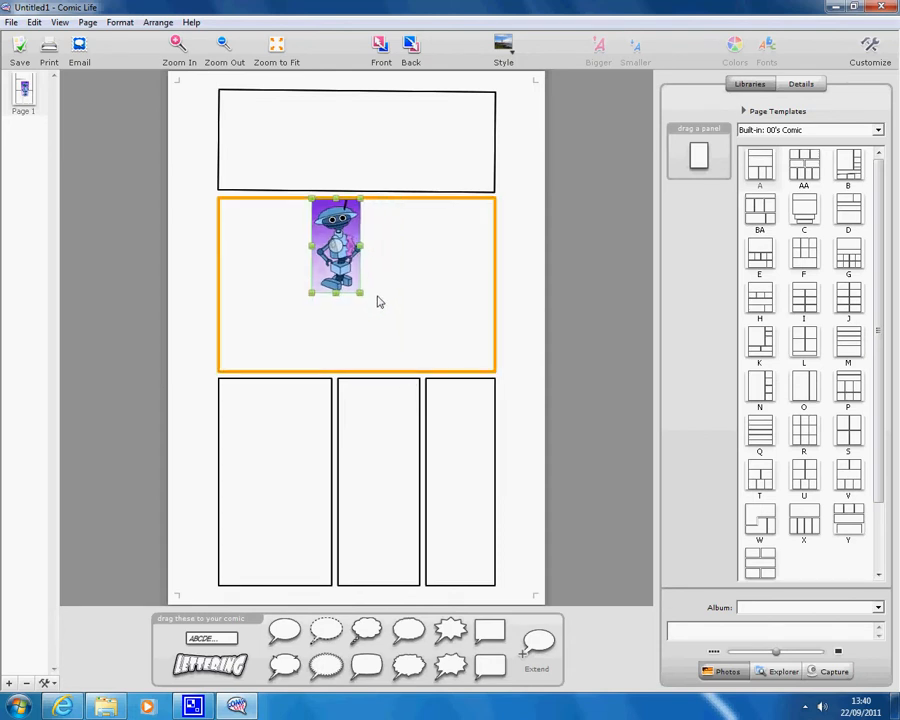
drag(328, 250, 117, 234)
Duplicate the robot and fit the small copy into the lower-left panel's top-left corner
right_click(116, 230)
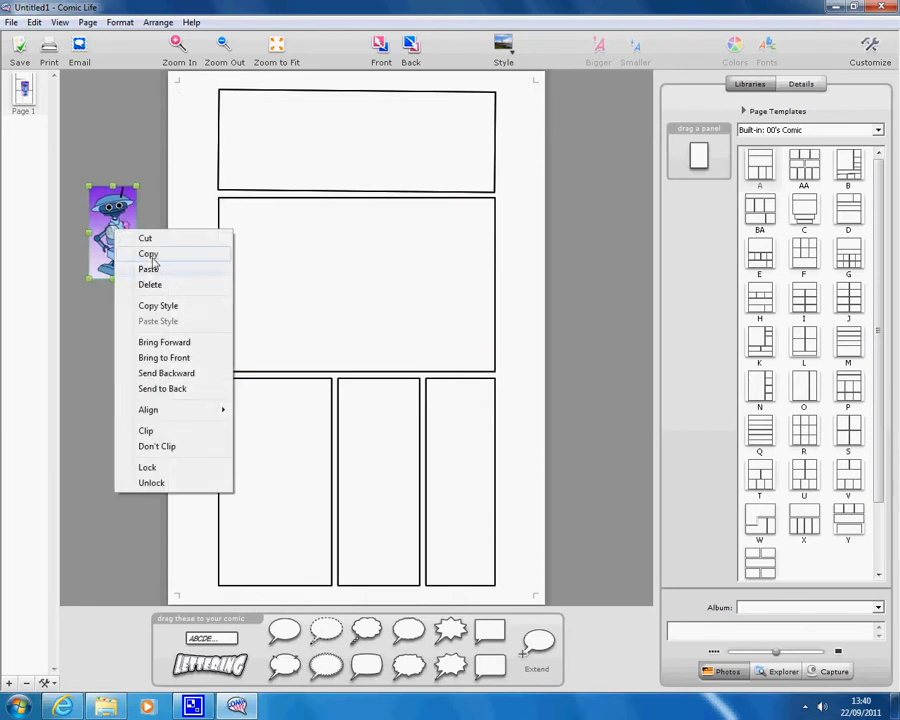
click(149, 256)
click(96, 408)
right_click(121, 370)
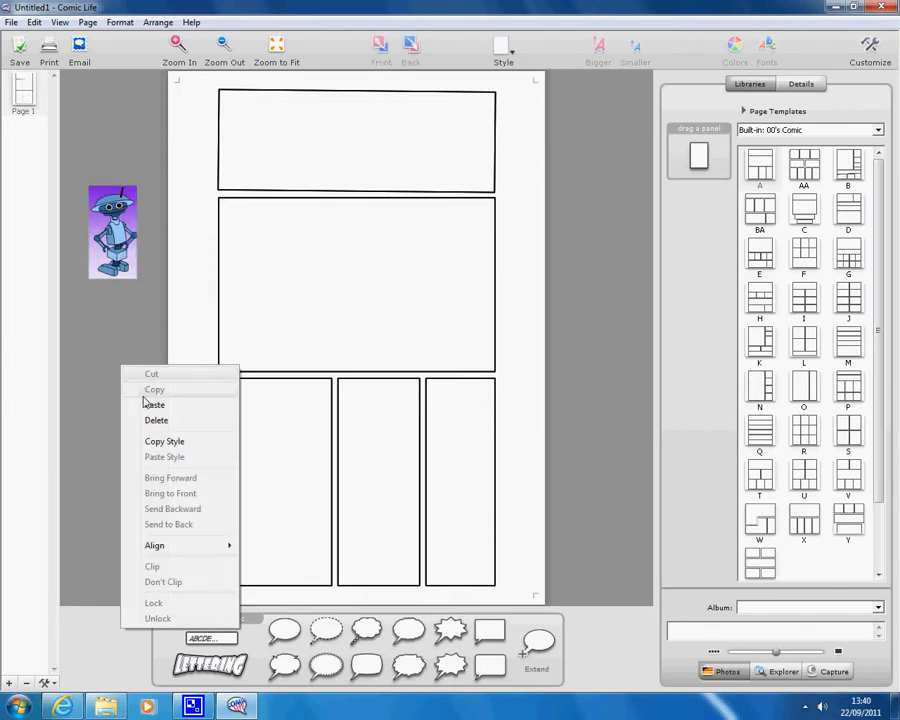
click(130, 402)
drag(133, 237, 282, 442)
drag(331, 591, 270, 477)
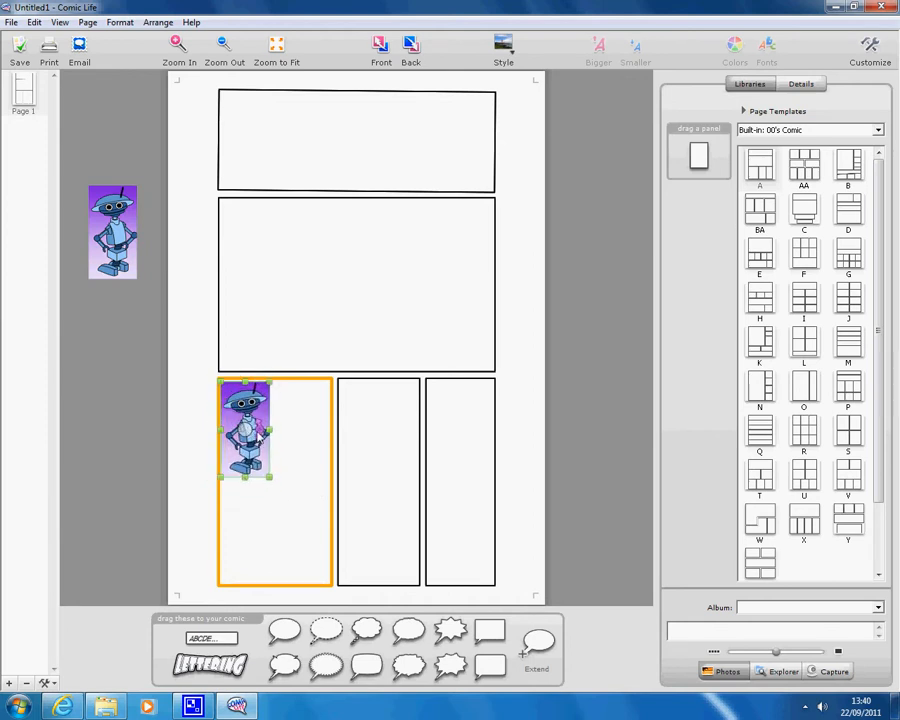
drag(258, 432, 256, 437)
Move the other robot to the middle panel's top-left and resize it
drag(112, 232, 338, 265)
mouse_move(362, 313)
mouse_down()
mouse_move(400, 372)
mouse_move(363, 295)
mouse_up()
drag(334, 245, 163, 238)
click(161, 244)
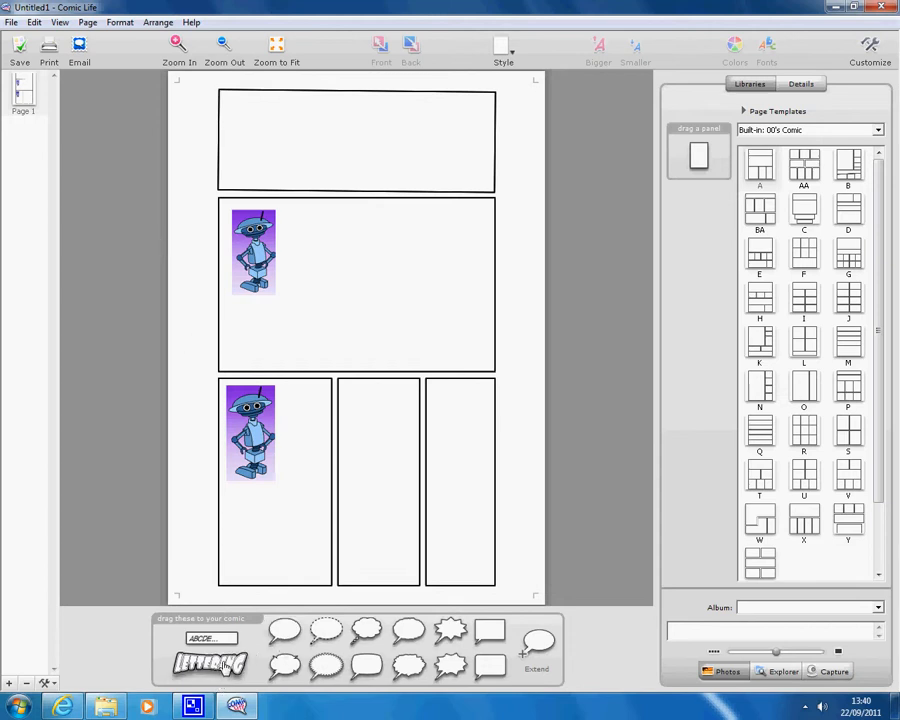
Add lettering reading HELLO to the top panel
drag(210, 663, 356, 156)
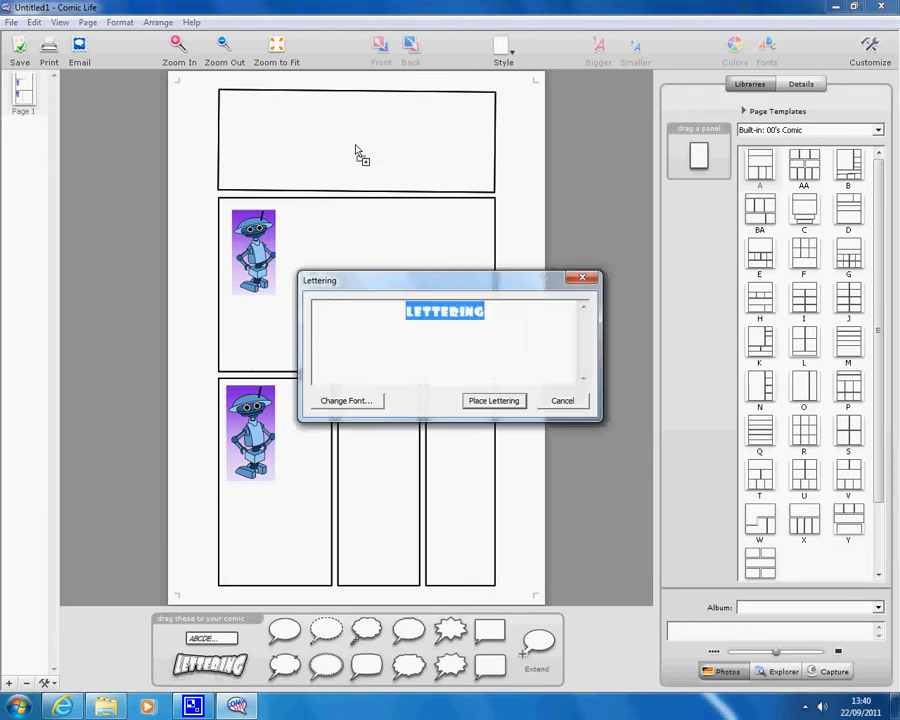
key(BackSpace)
text(HE)
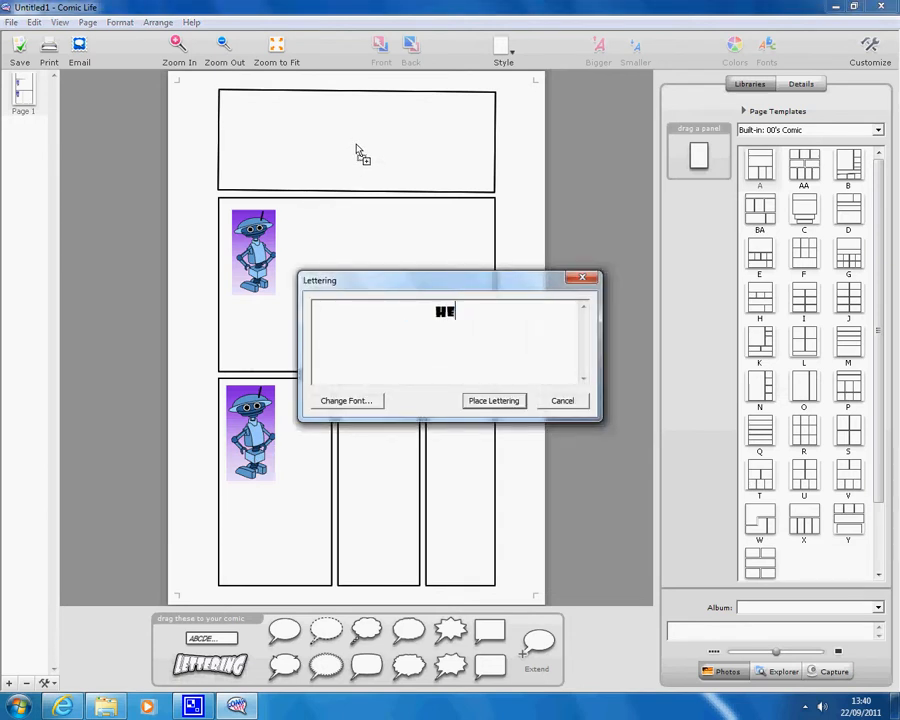
text(LLO)
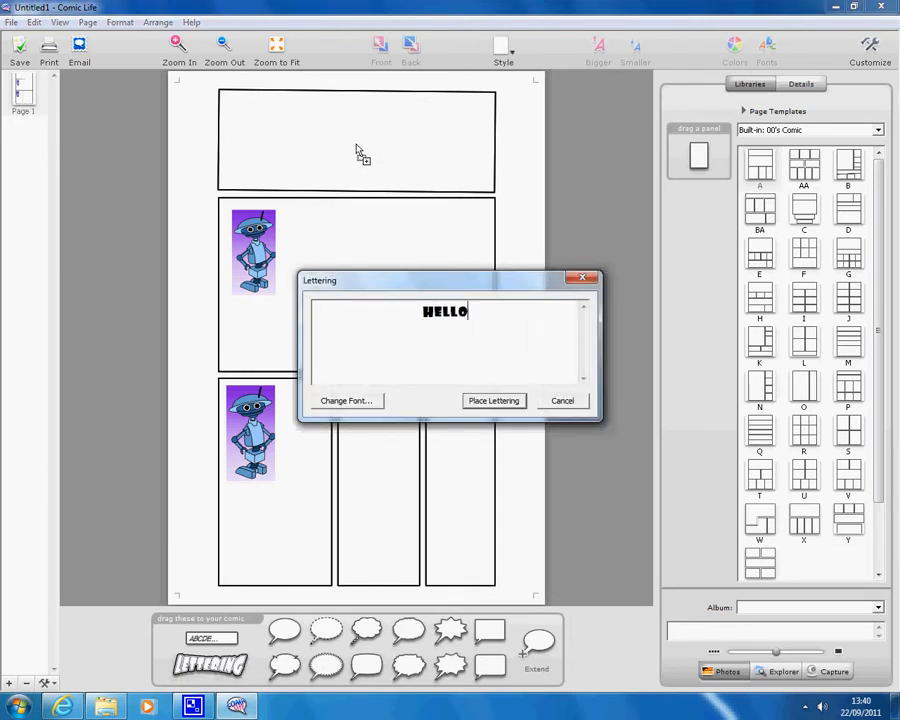
Set the lettering font to Geometr885 BT Bold Oblique and place it on the page
click(366, 402)
click(340, 311)
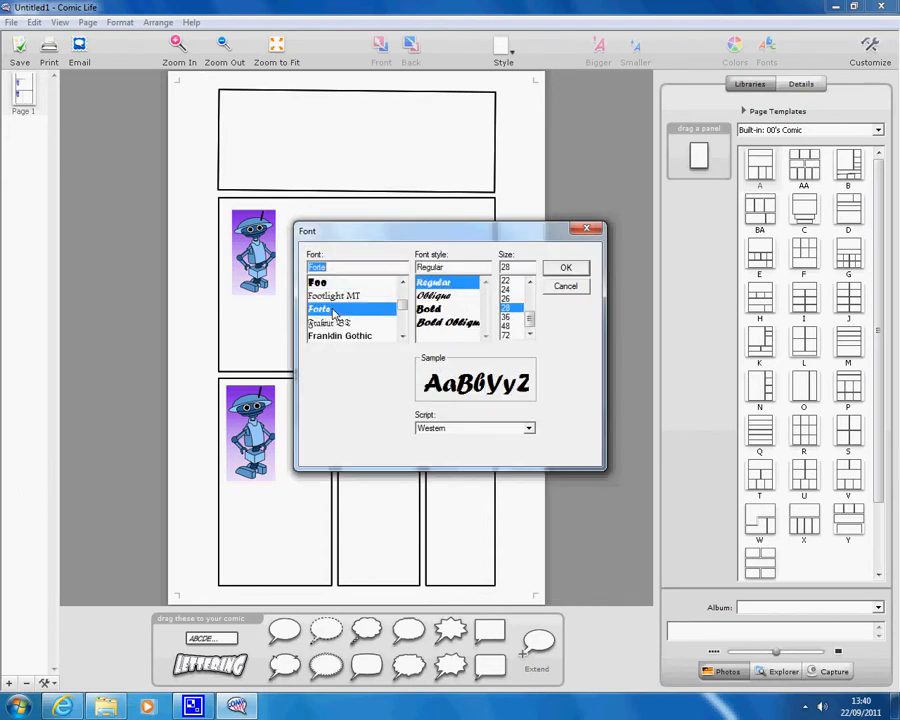
click(402, 338)
click(402, 338)
click(402, 338)
click(402, 338)
click(402, 338)
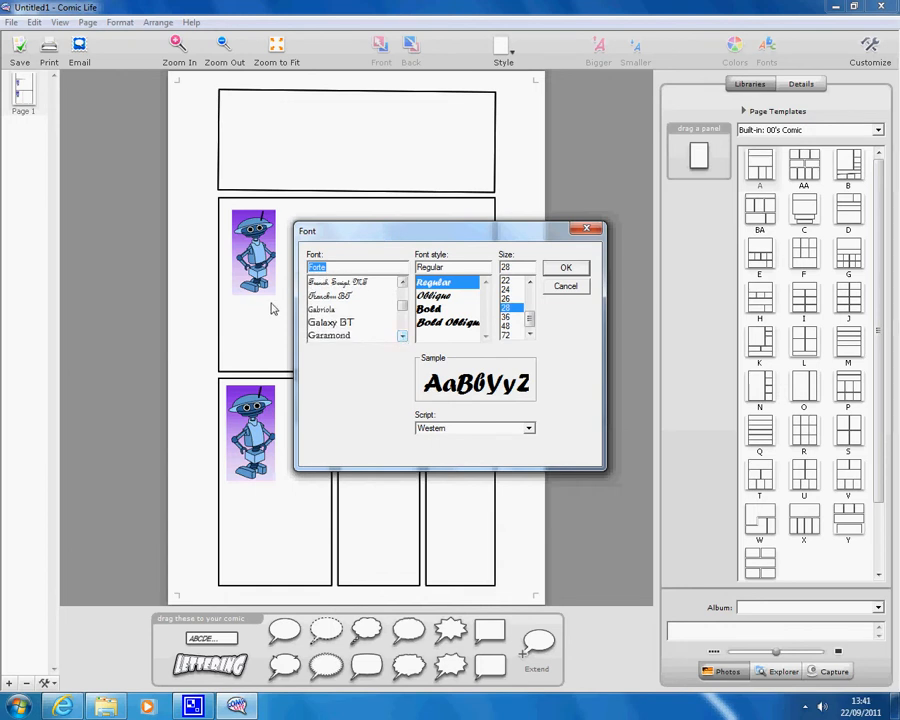
click(450, 322)
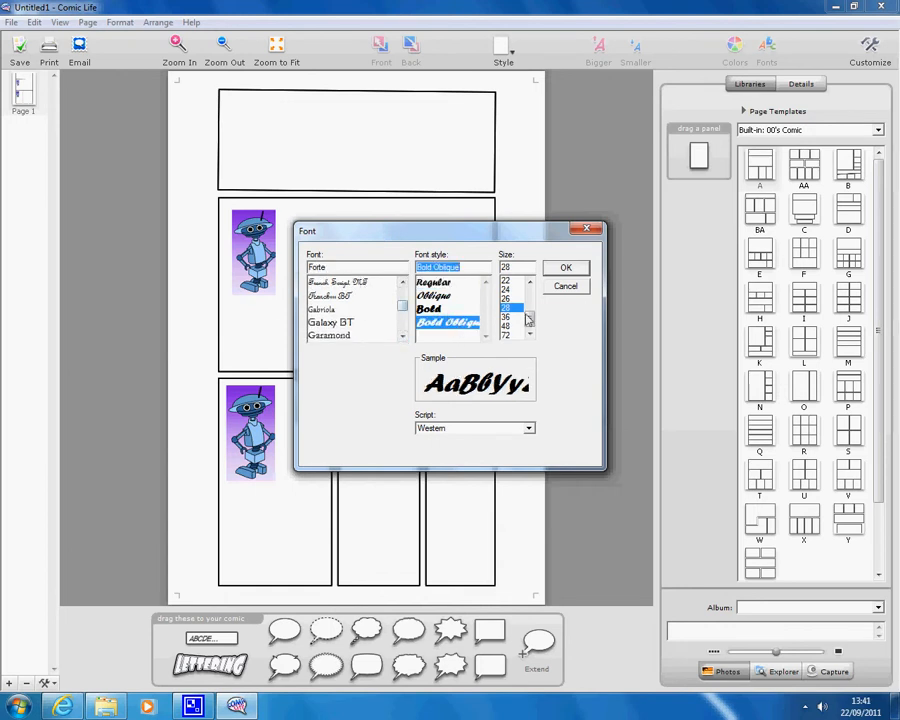
click(439, 308)
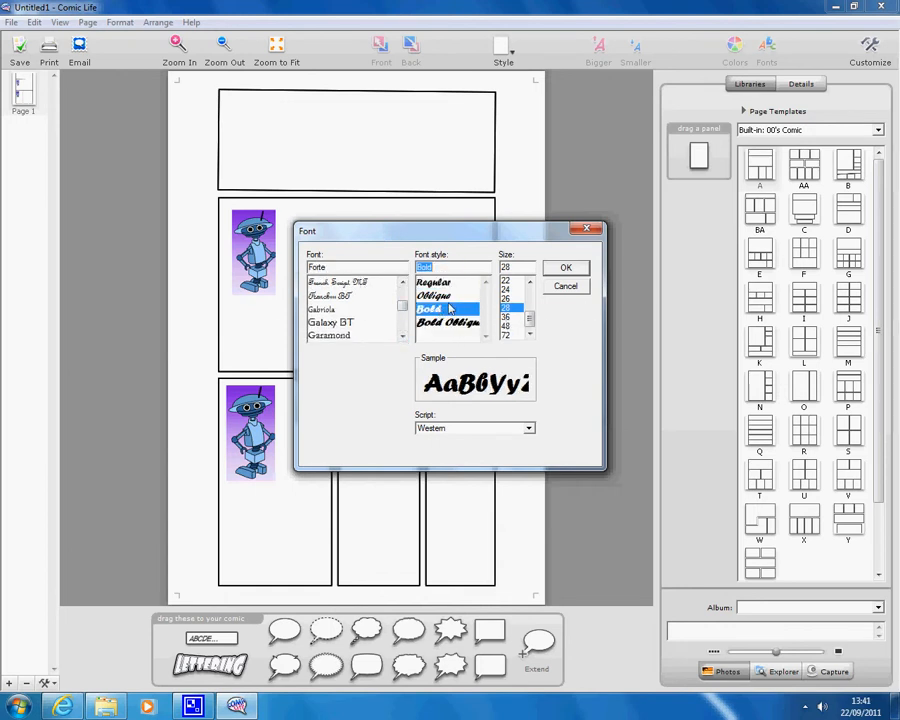
click(457, 297)
click(450, 282)
click(452, 296)
click(448, 309)
click(450, 322)
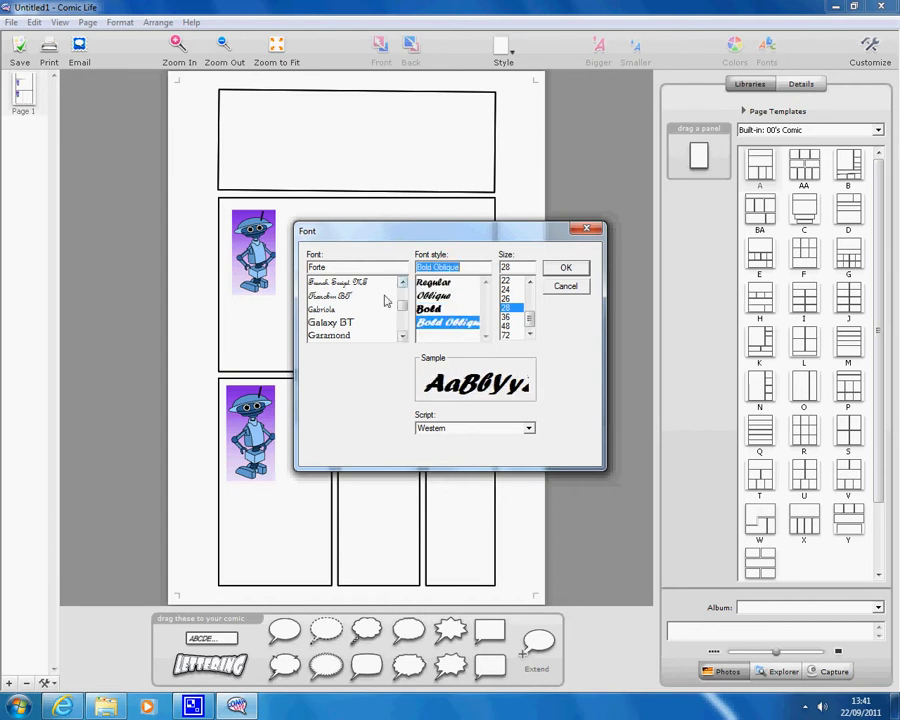
click(402, 338)
click(402, 338)
click(402, 338)
click(403, 338)
click(402, 338)
click(402, 338)
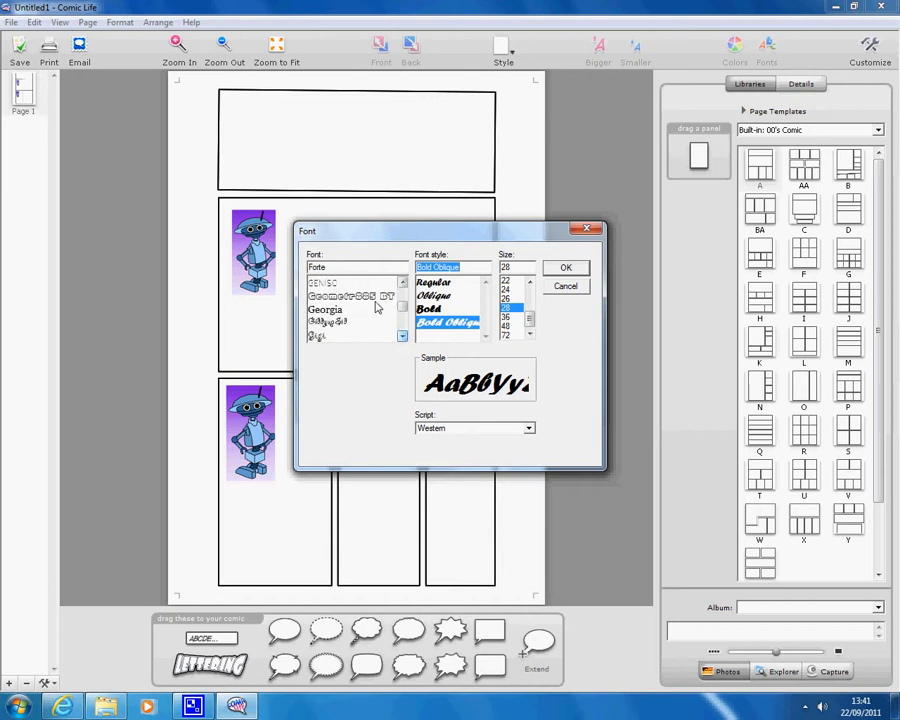
click(350, 296)
click(567, 270)
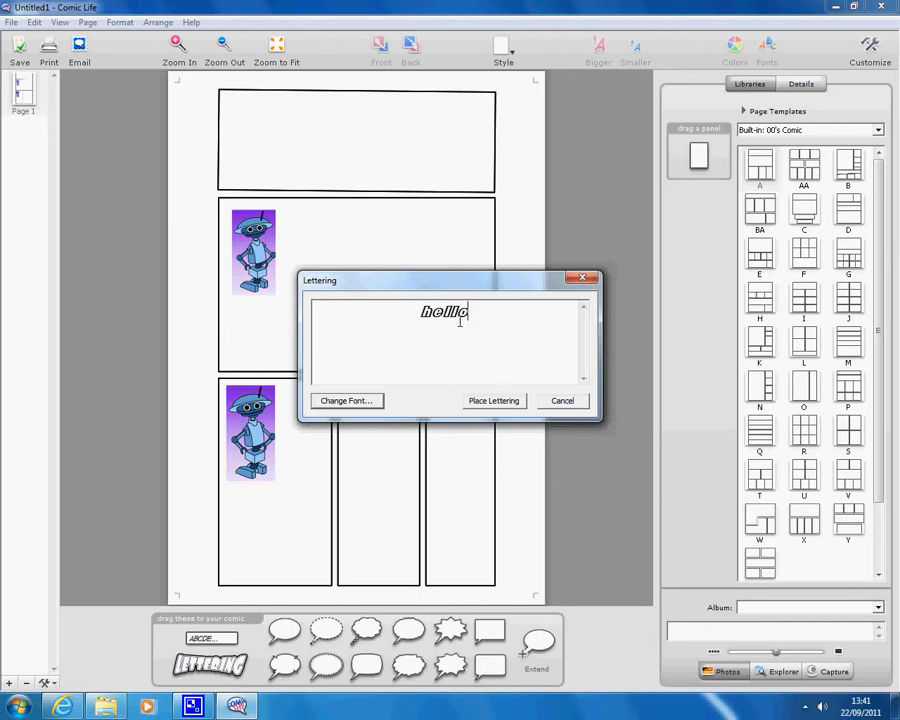
click(496, 402)
Warp the hello lettering taller and wider and move it into the top panel
drag(334, 135, 296, 114)
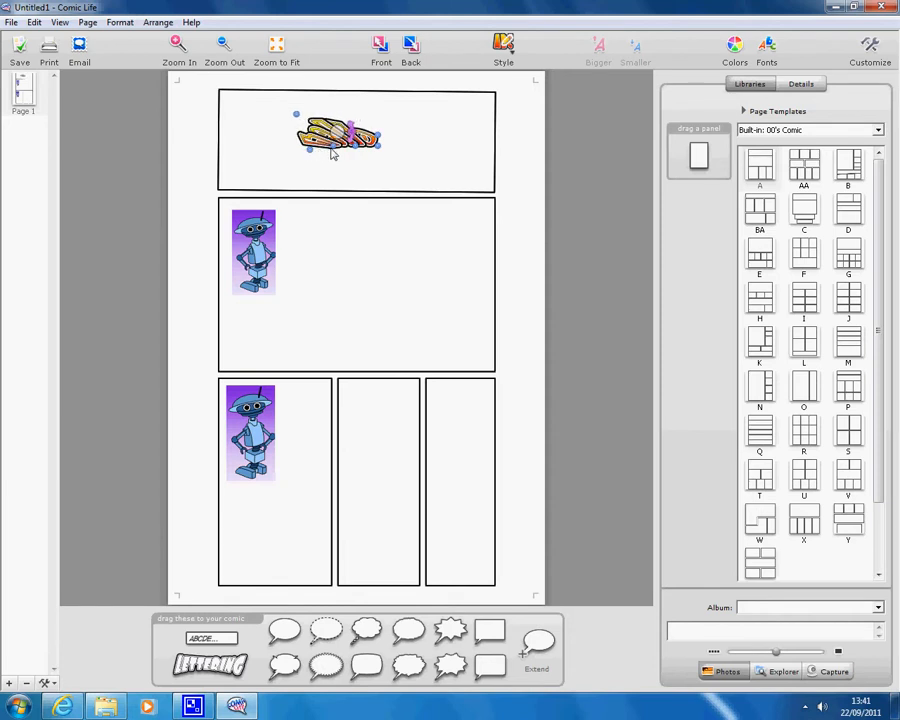
drag(335, 157, 432, 256)
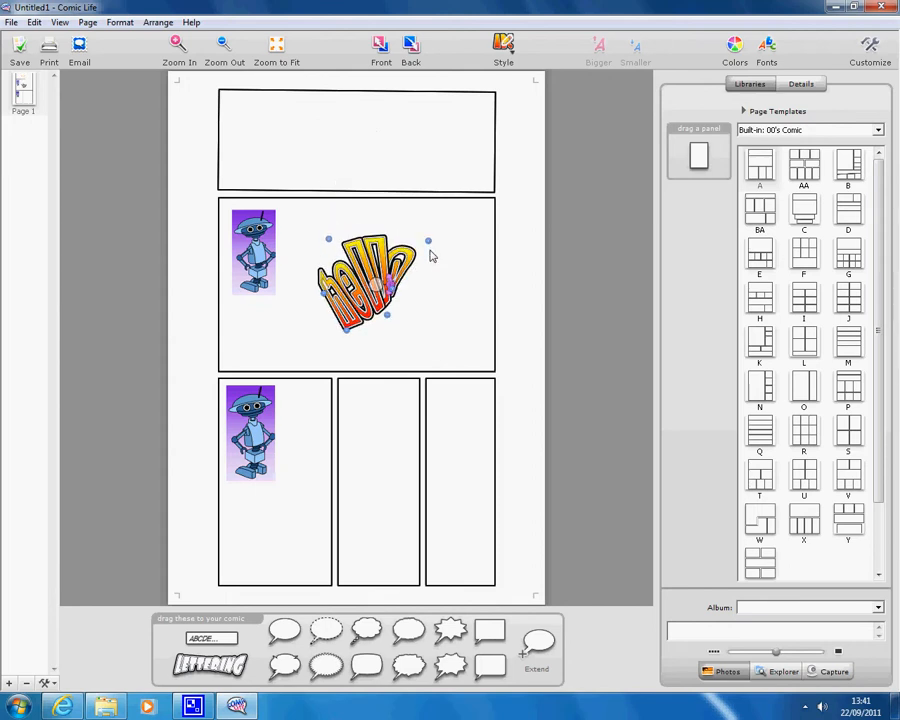
drag(396, 292, 448, 314)
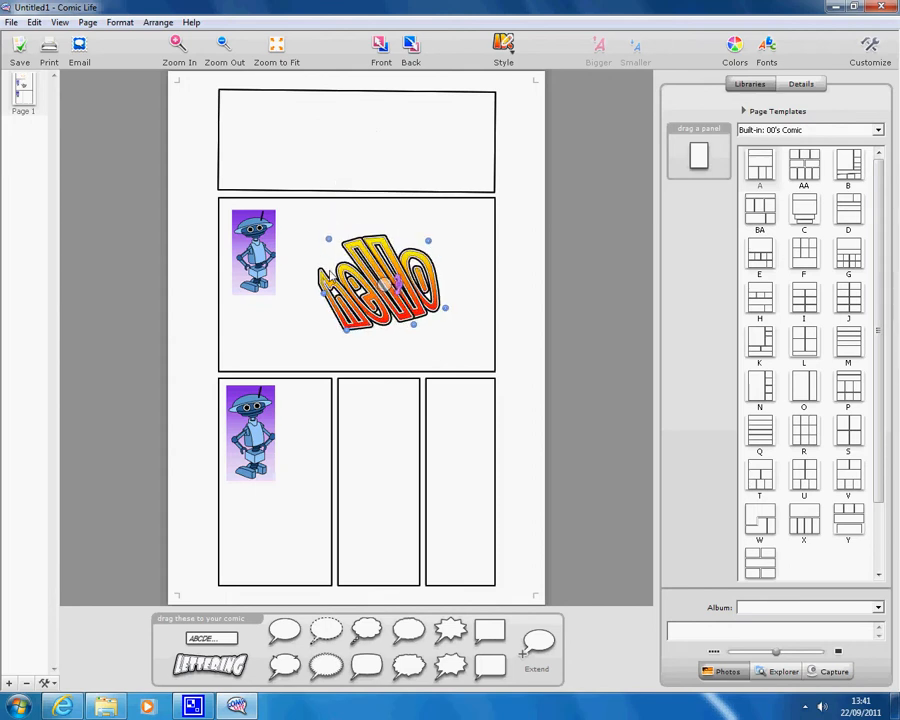
drag(325, 301, 307, 291)
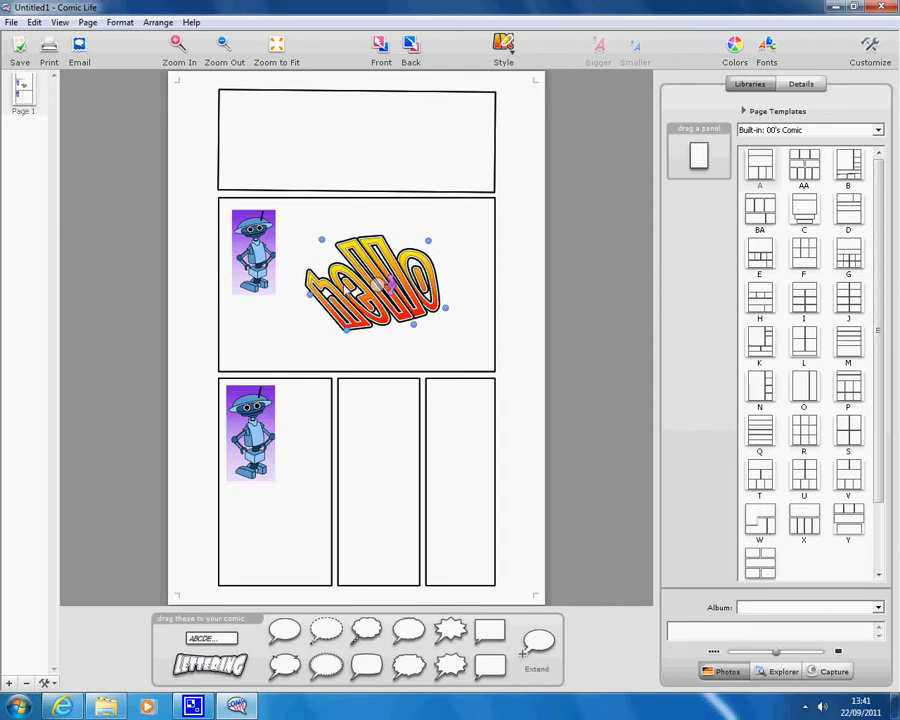
drag(377, 285, 350, 142)
Shrink the hello lettering and tilt it slightly counter-clockwise at the panel's left
double_click(387, 148)
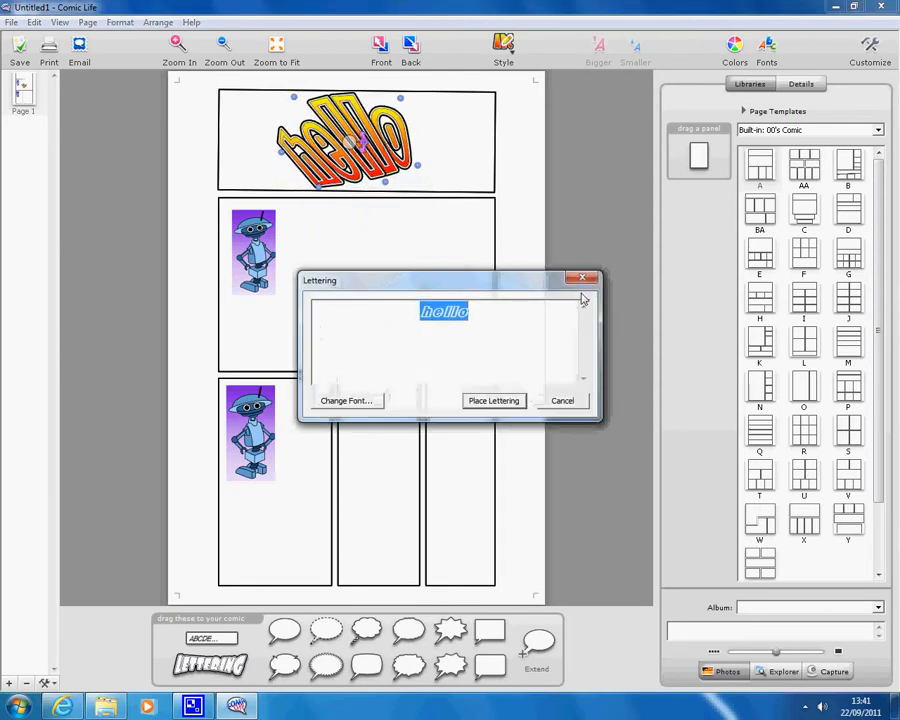
click(581, 280)
click(352, 143)
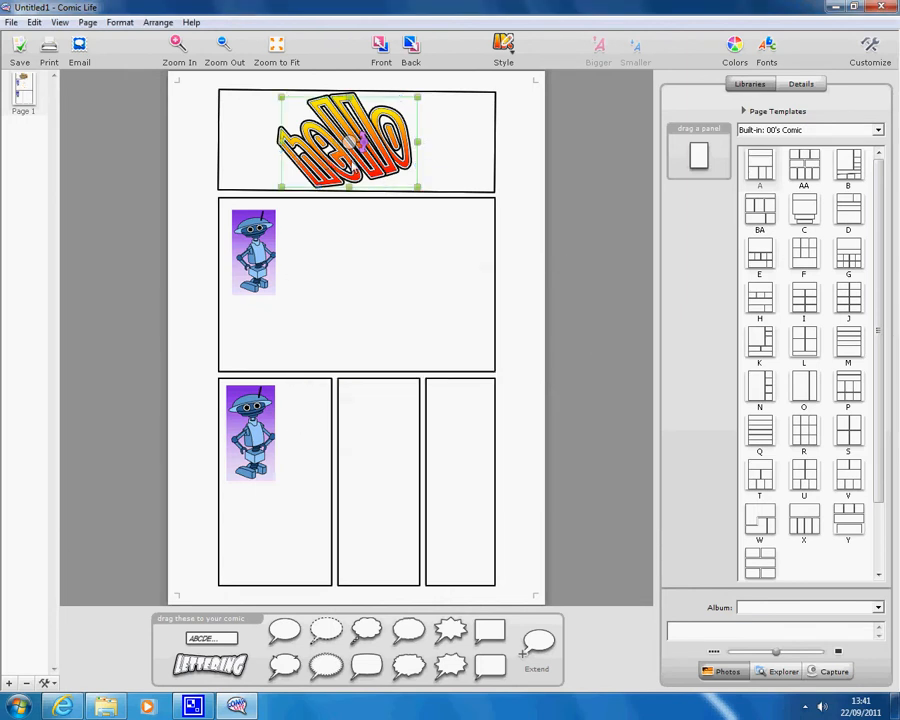
drag(419, 192, 366, 152)
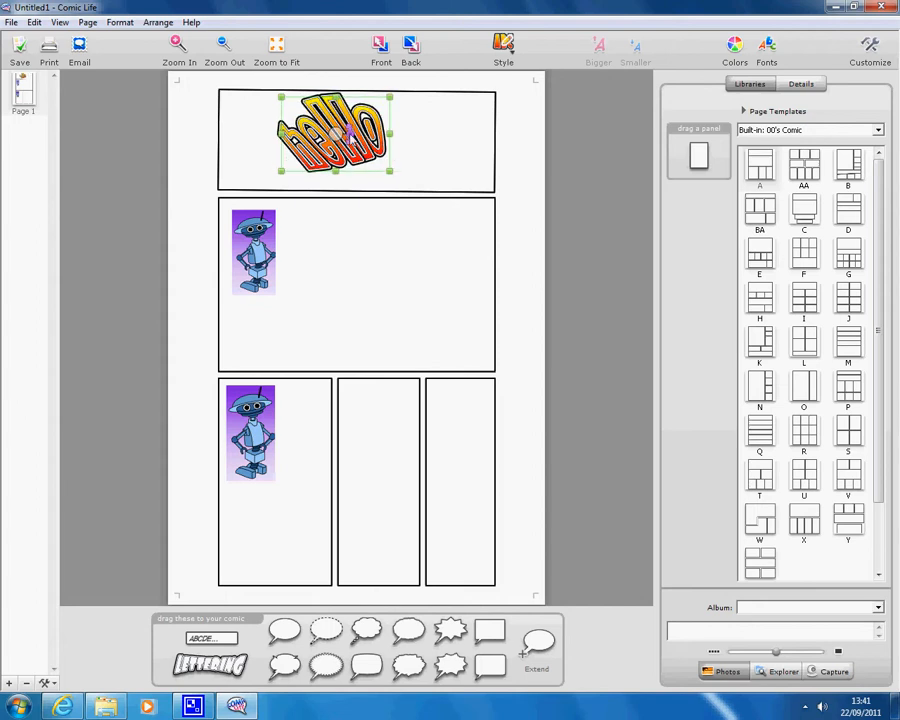
drag(350, 140, 284, 138)
click(110, 181)
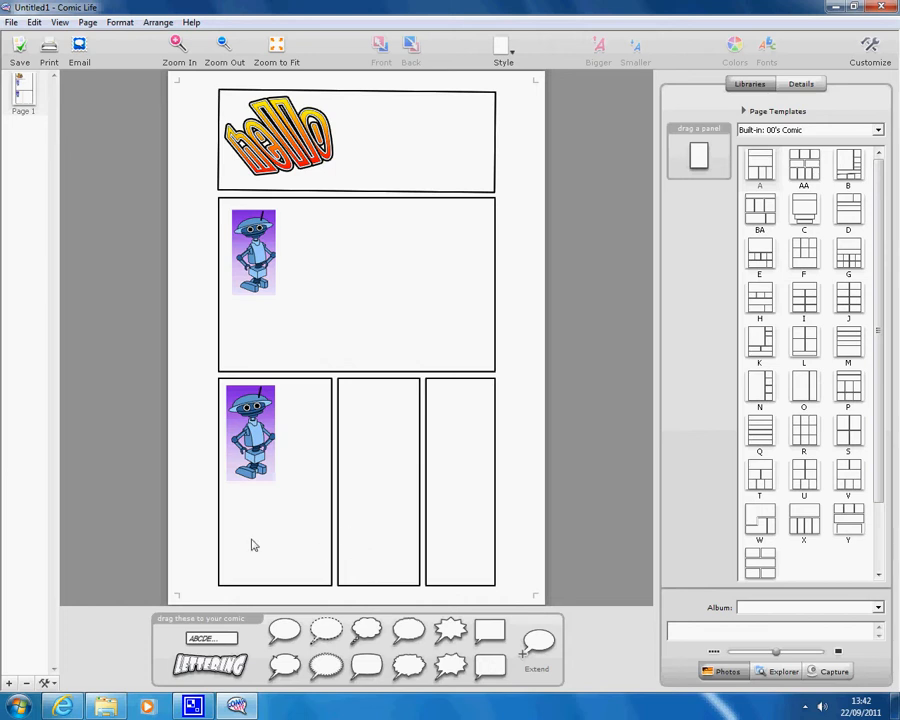
Add a caption reading HEY IM BOB NICE 2 MEET YOU in the middle panel
drag(210, 638, 410, 243)
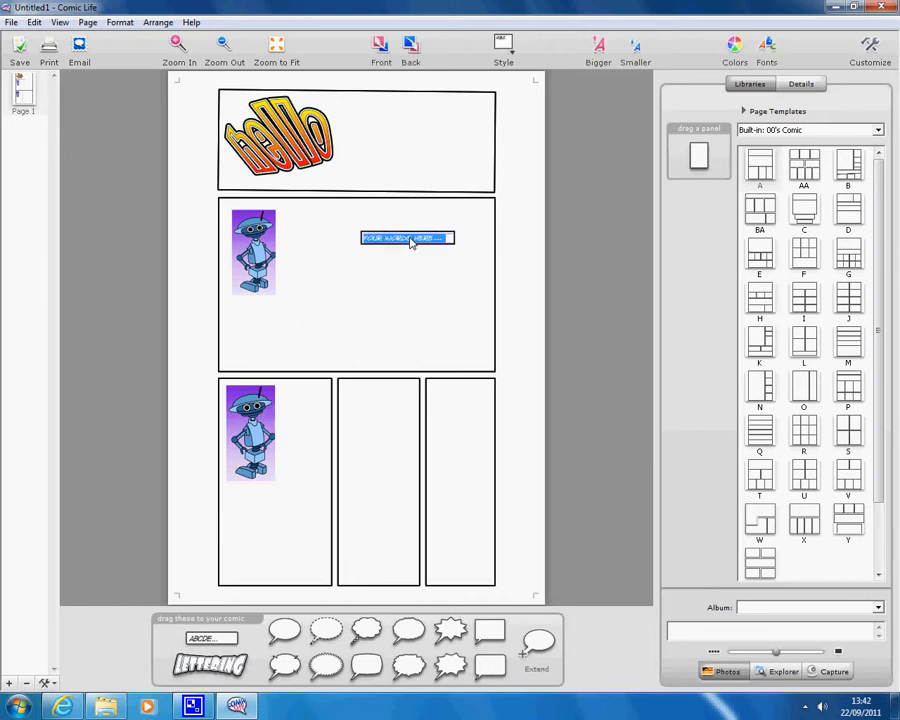
key(Return)
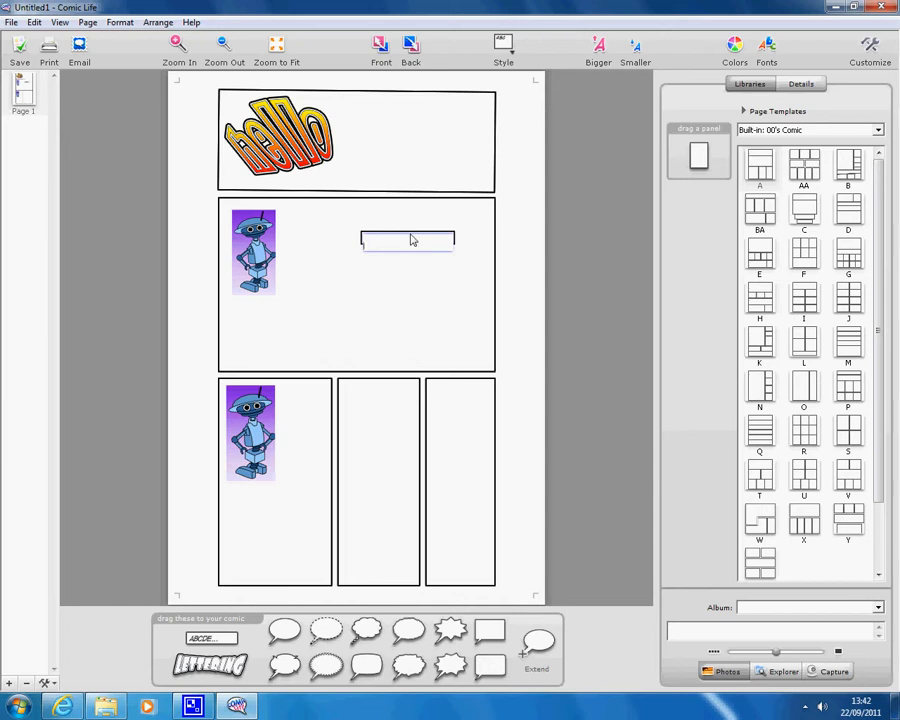
key(BackSpace)
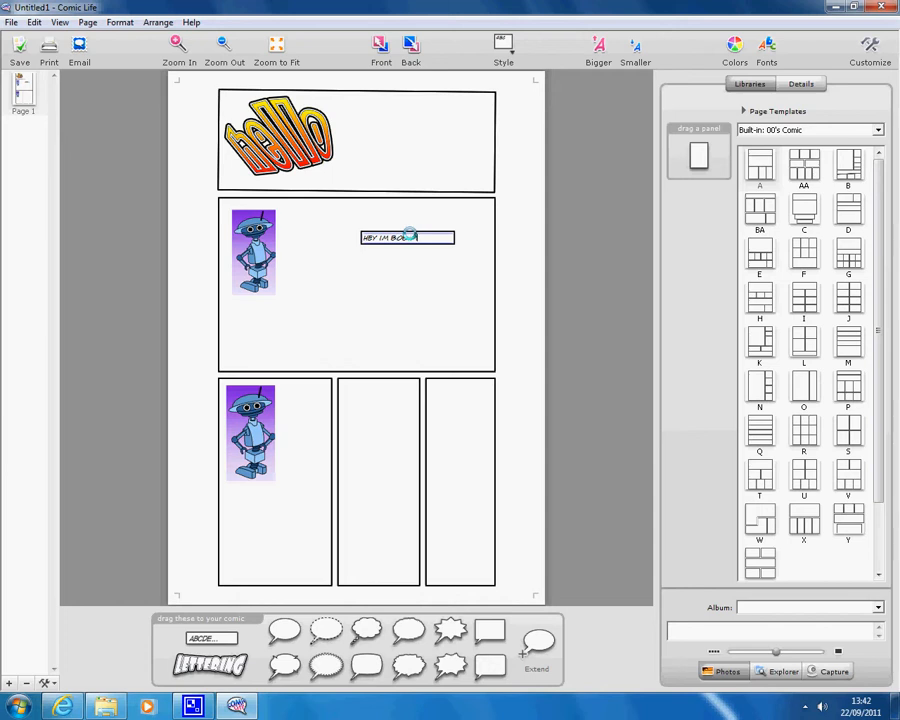
text(EET YOU)
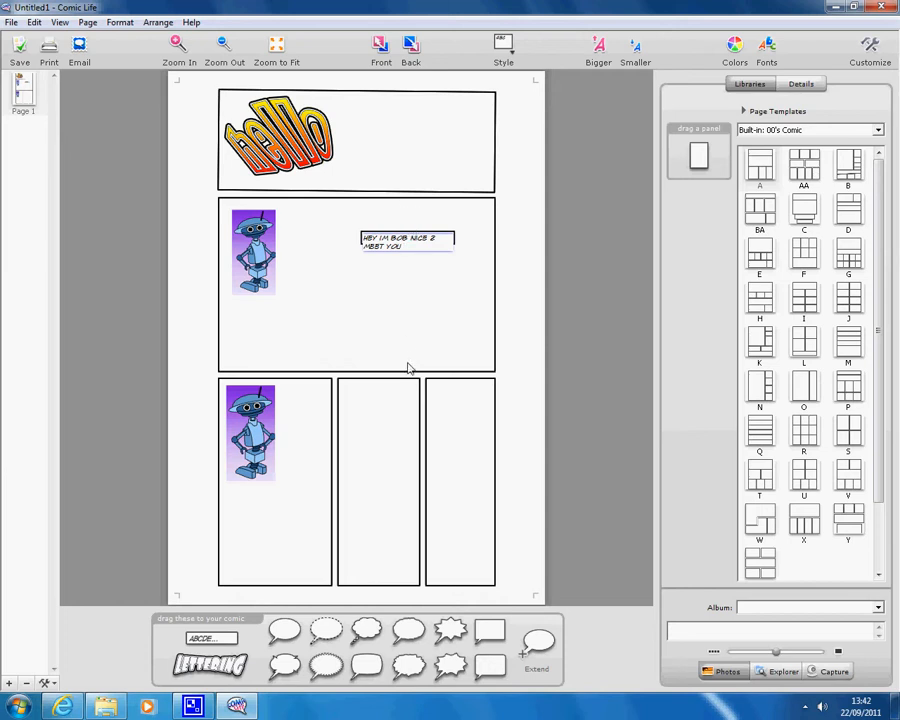
click(448, 338)
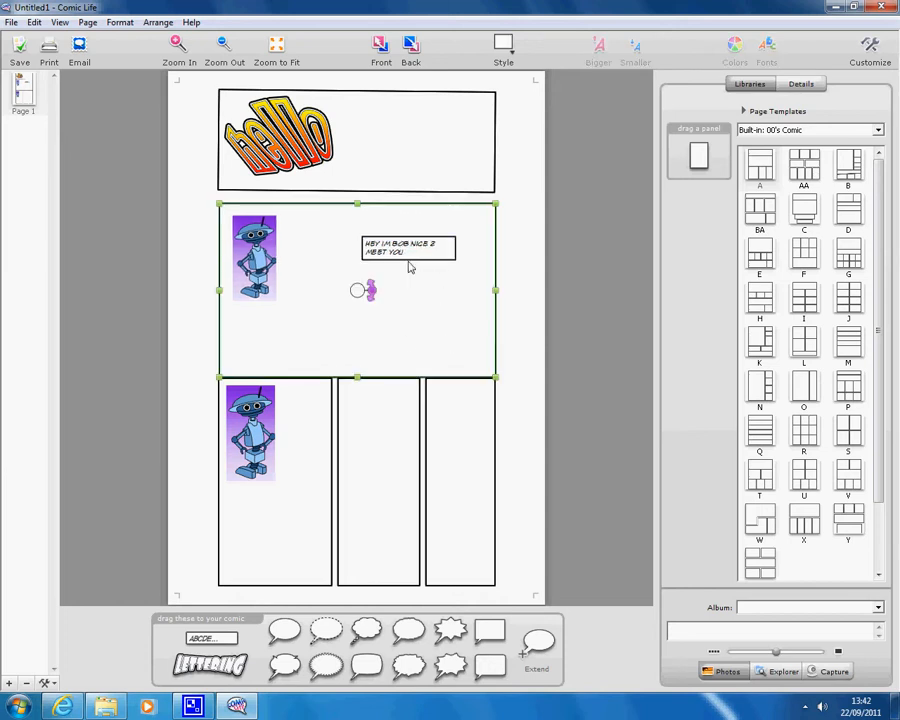
Enlarge the caption box beside the middle panel's robot
drag(363, 292, 362, 283)
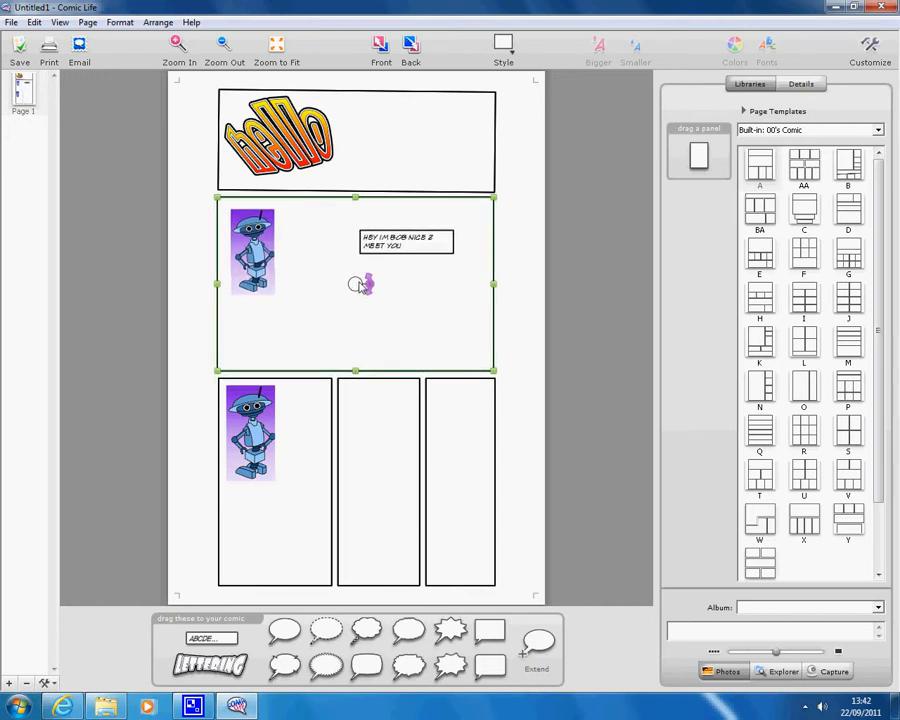
click(418, 245)
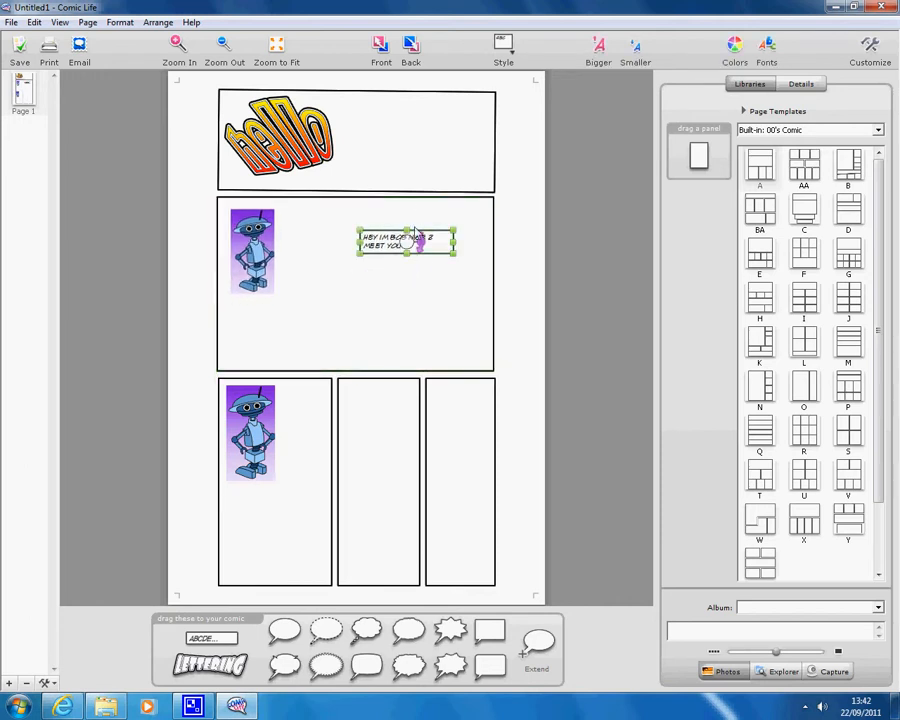
drag(406, 255, 329, 248)
click(452, 274)
click(423, 270)
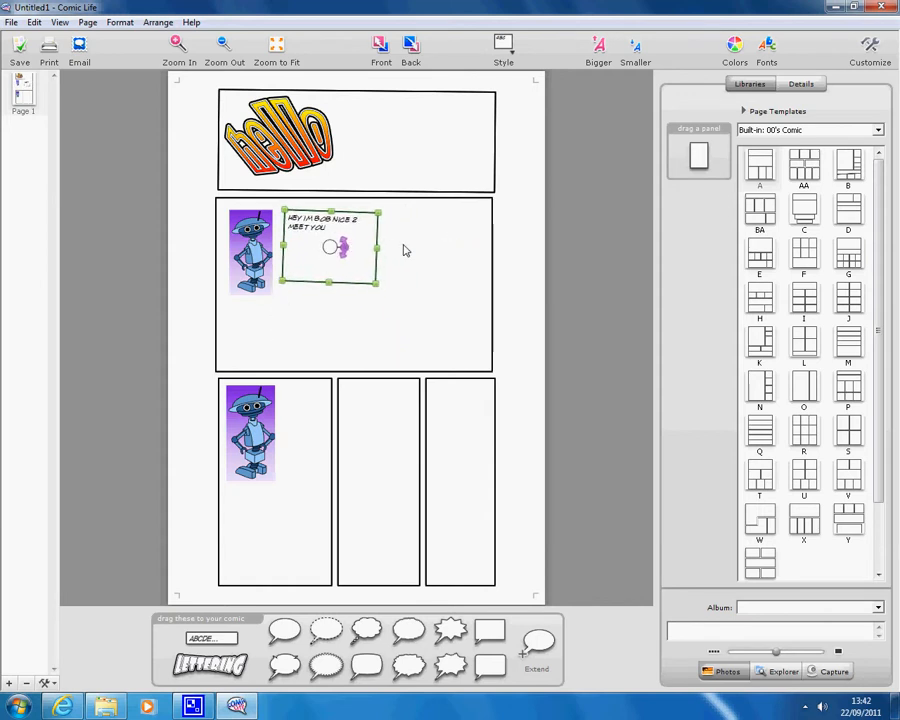
Resize the caption text with Bigger and Smaller until it fills three lines
click(604, 65)
click(604, 66)
click(614, 77)
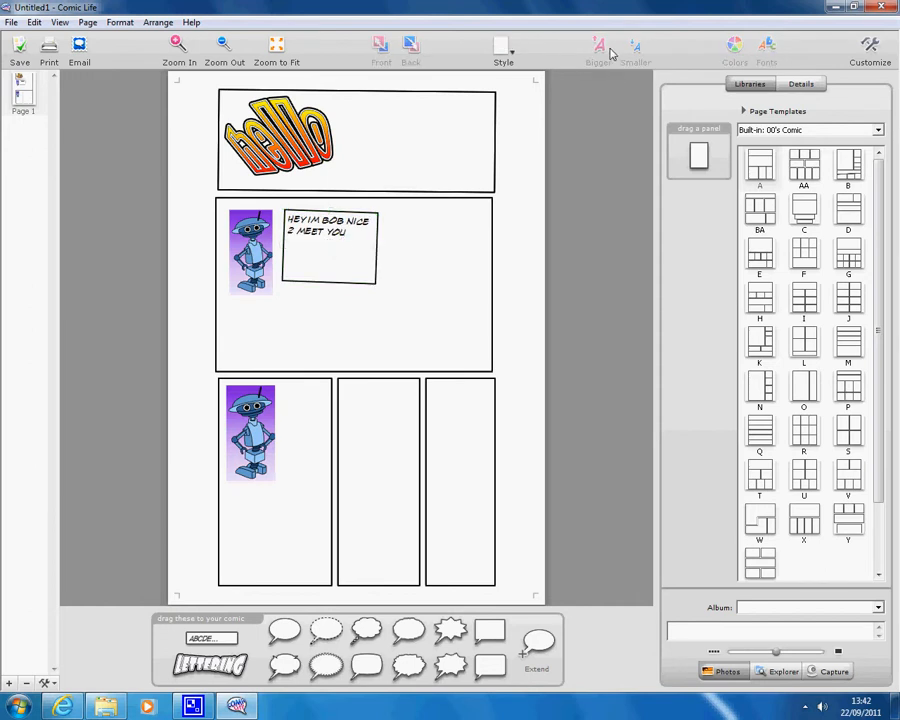
click(363, 277)
click(598, 55)
click(598, 52)
click(598, 52)
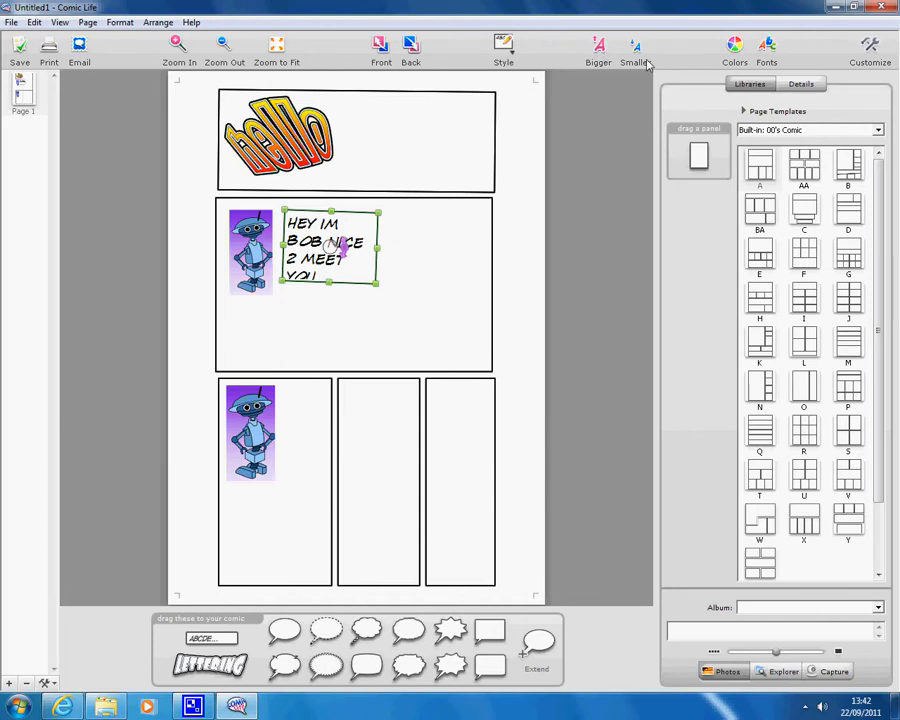
click(636, 63)
click(638, 63)
click(636, 61)
click(636, 61)
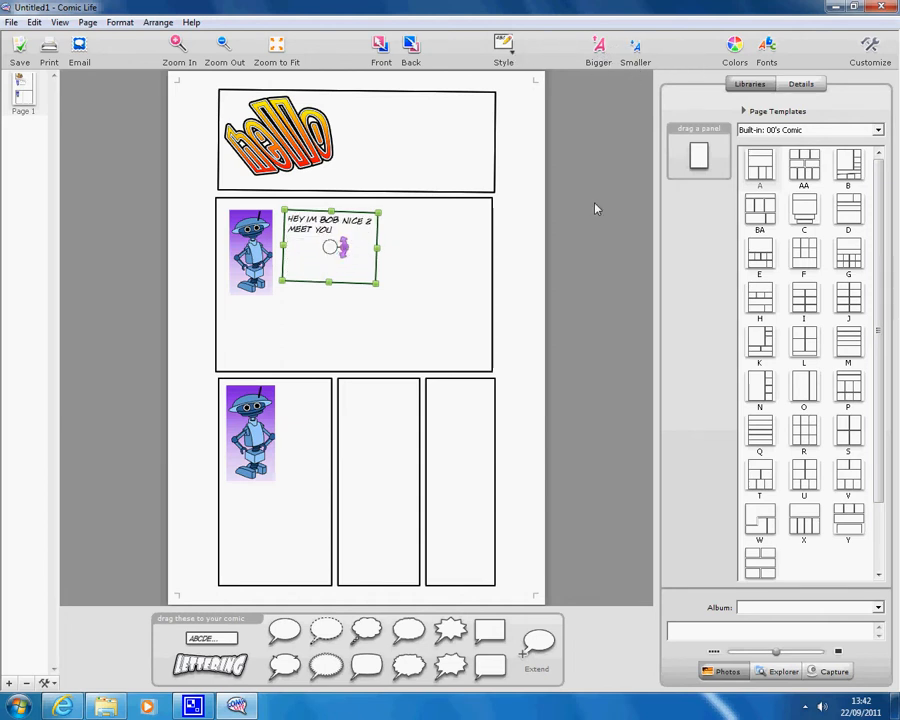
click(637, 52)
click(637, 52)
click(637, 52)
click(637, 52)
click(637, 52)
click(637, 52)
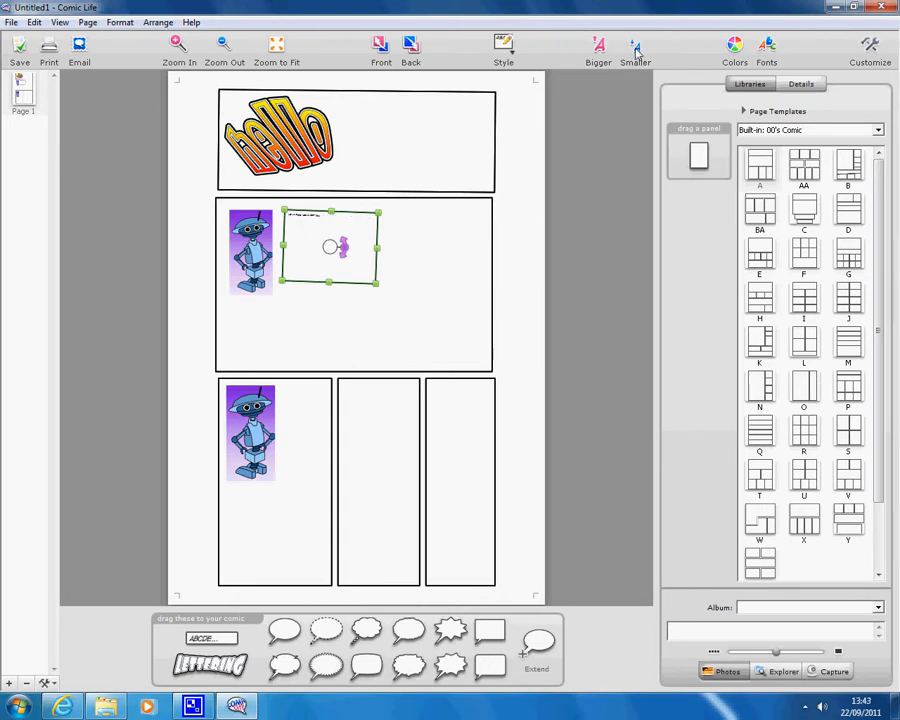
click(595, 52)
click(595, 52)
click(595, 52)
click(595, 52)
click(595, 52)
click(595, 52)
click(595, 52)
click(595, 52)
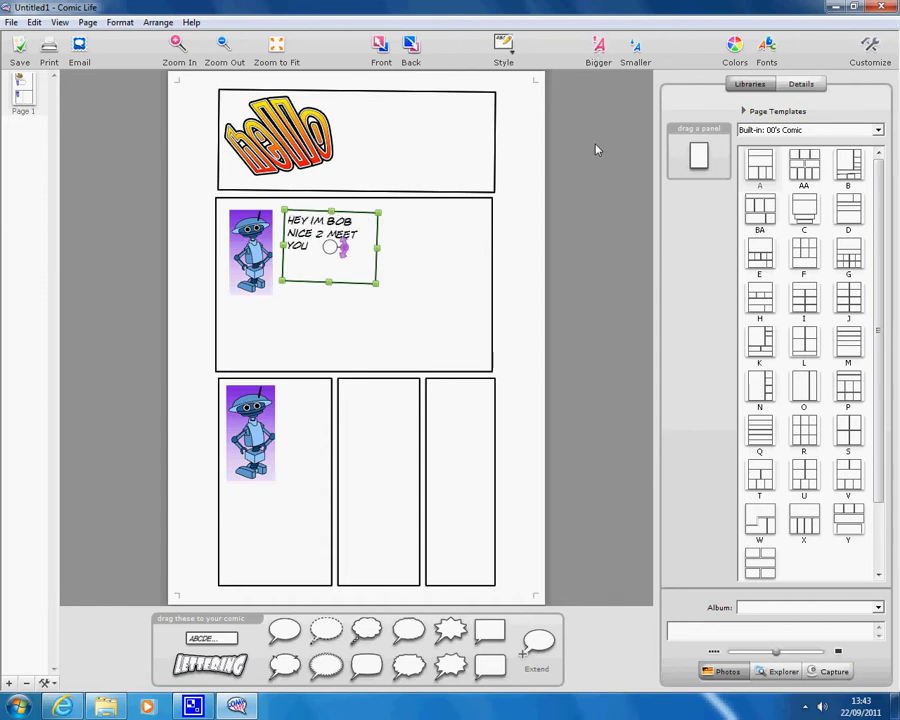
click(595, 150)
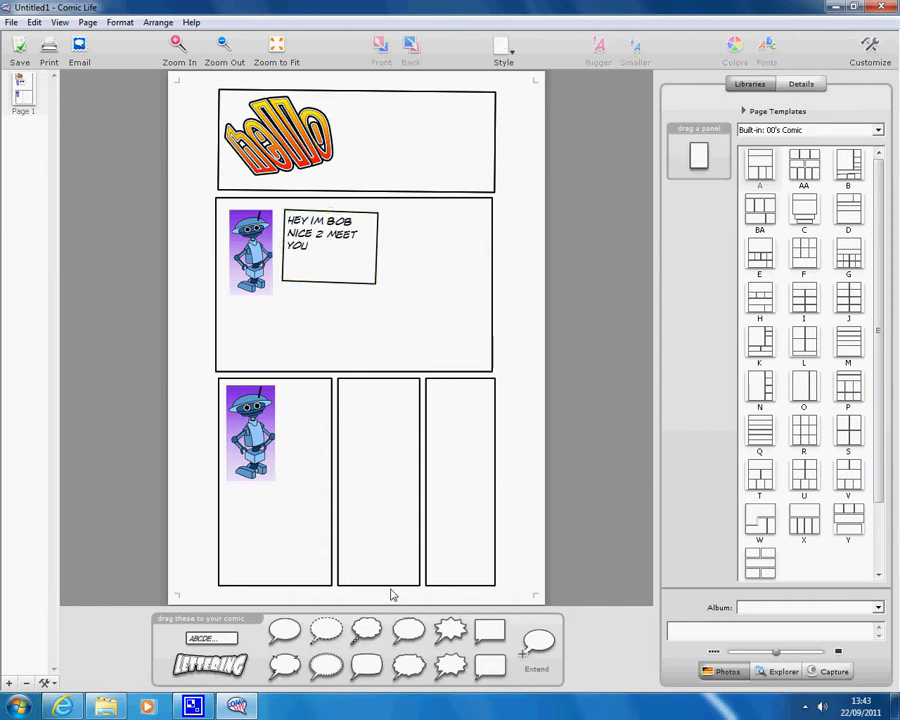
Add a balloon reading HEY IM BOBS MATE JIM, enlarging the balloon and its text
drag(413, 630, 422, 246)
key(BackSpace)
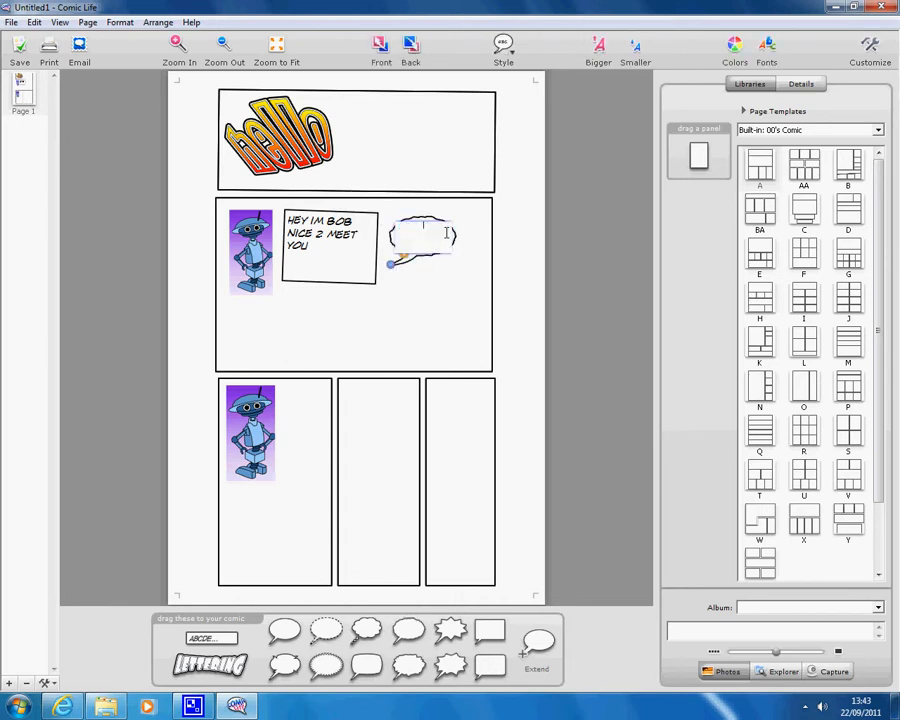
text(HEY IM BOBS MATE JIM)
click(462, 257)
click(425, 243)
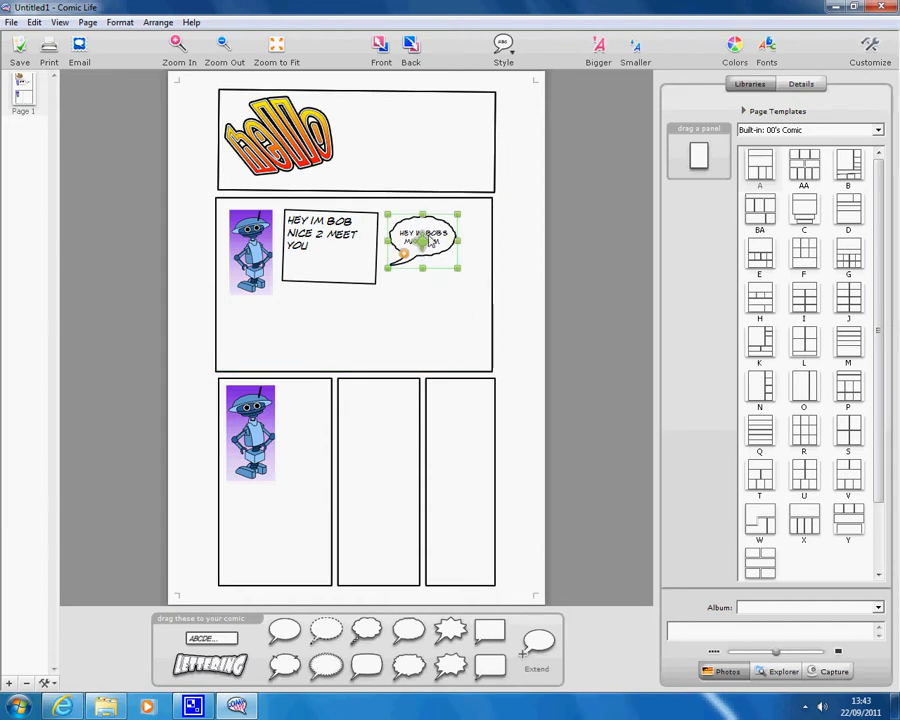
drag(457, 243, 433, 296)
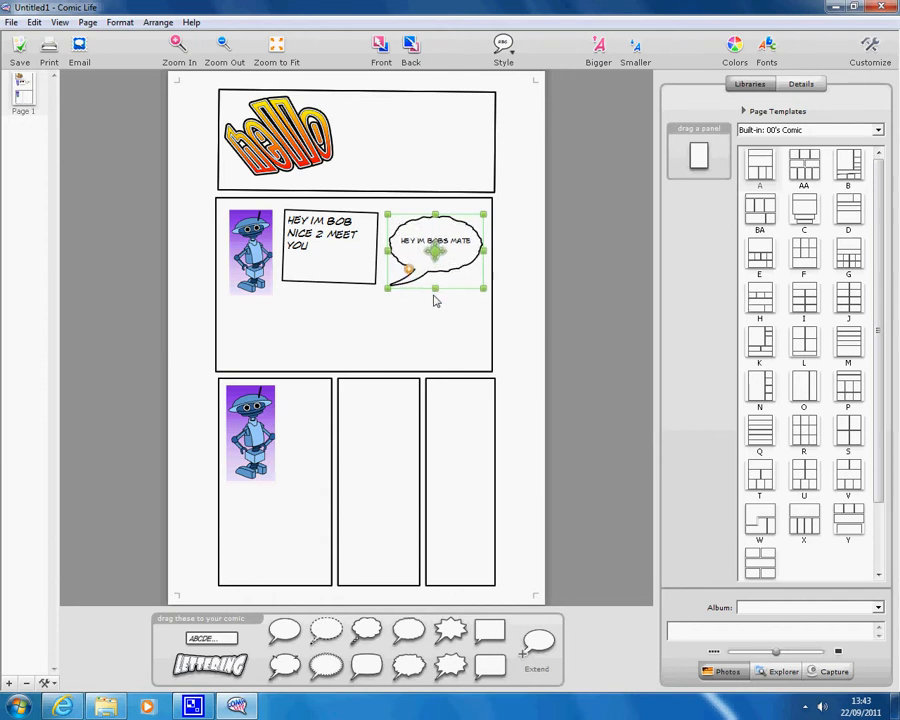
click(597, 50)
Move the balloon below the bottom-left robot and point its tail up at it
drag(436, 252, 283, 514)
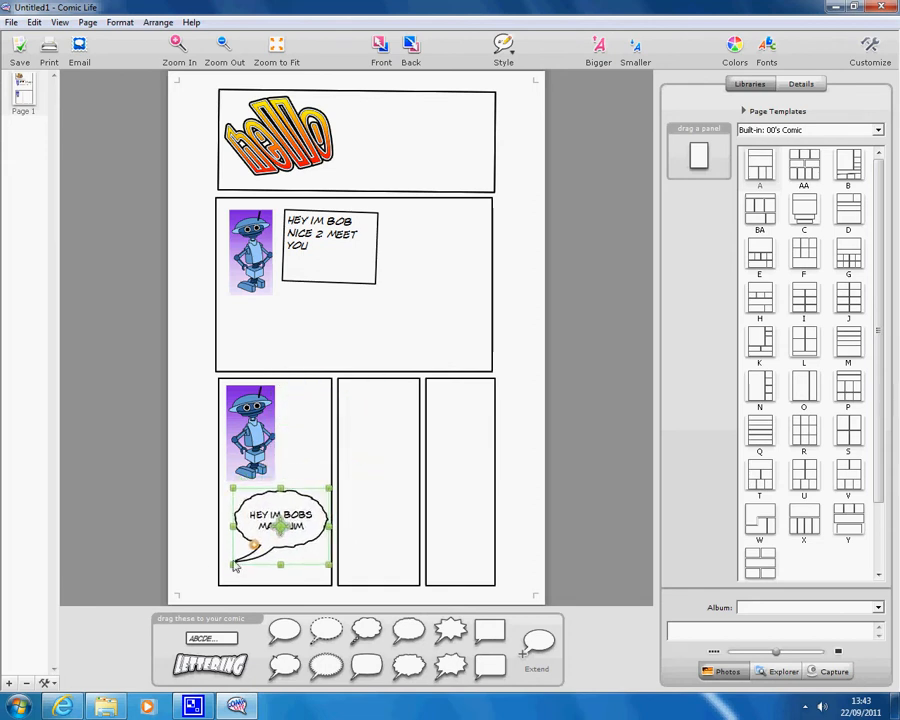
click(191, 542)
click(238, 563)
drag(238, 563, 316, 474)
click(335, 500)
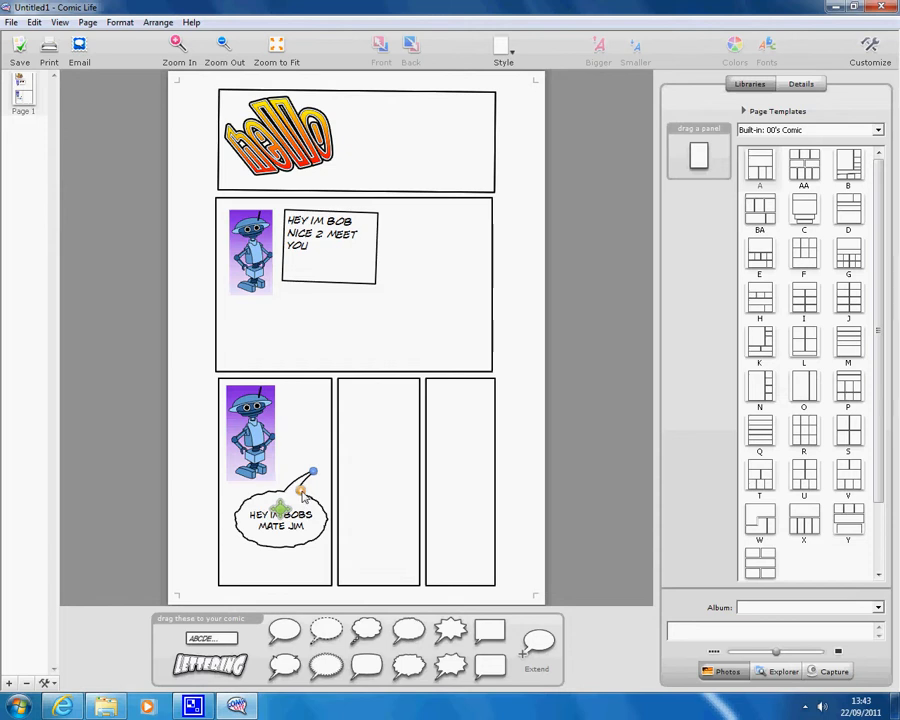
Add extra tails to the balloon and stretch them out toward neighbouring panels
click(301, 492)
click(301, 492)
click(301, 492)
click(301, 492)
click(302, 494)
click(302, 494)
click(302, 494)
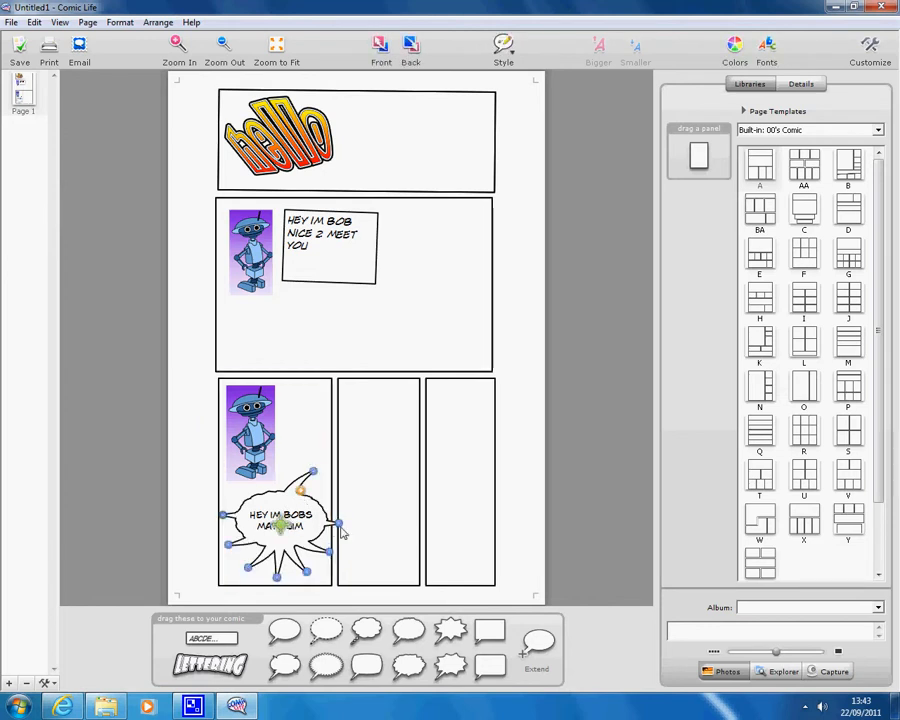
drag(339, 523, 419, 492)
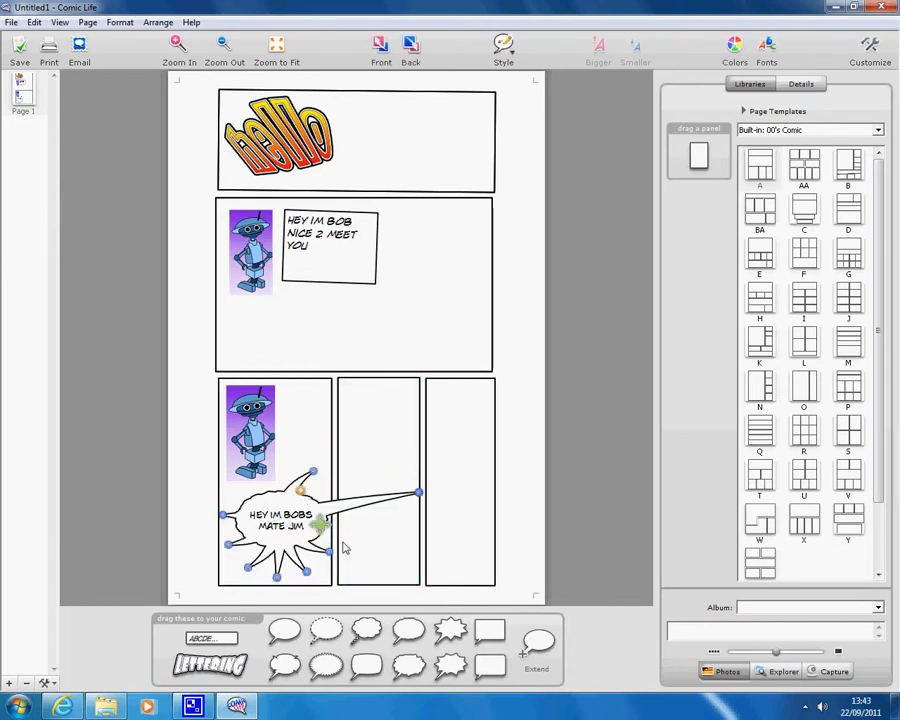
drag(329, 552, 428, 568)
mouse_move(307, 572)
mouse_down()
mouse_move(361, 588)
mouse_move(316, 557)
mouse_move(300, 569)
mouse_up()
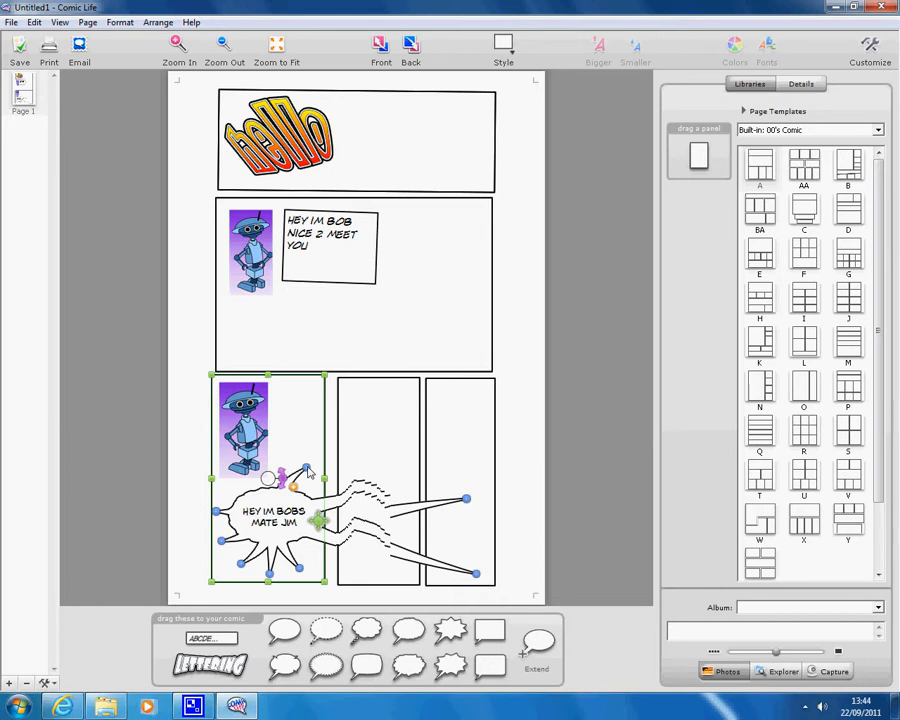
click(185, 447)
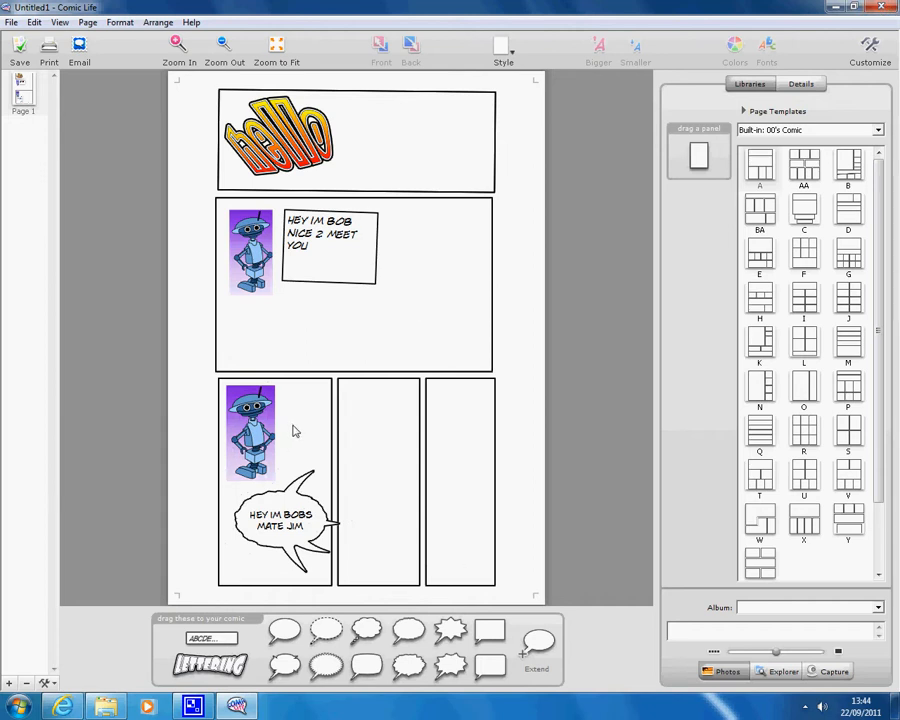
Pull the extra tails back into the balloon, leaving one tail pointing at the robot
drag(338, 524, 355, 551)
drag(307, 572, 234, 492)
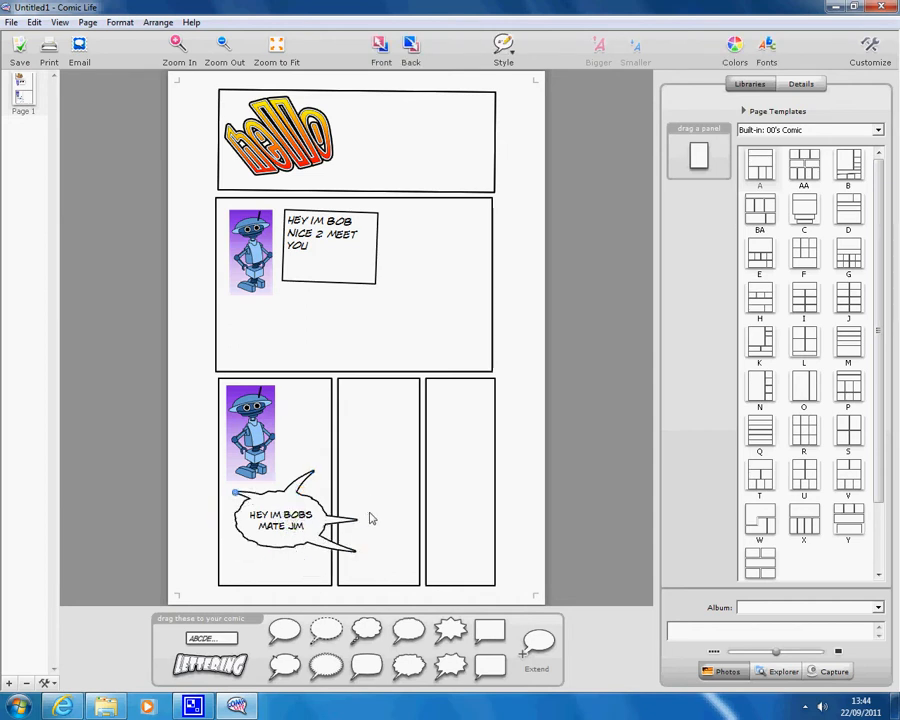
drag(362, 522, 287, 428)
drag(356, 553, 268, 483)
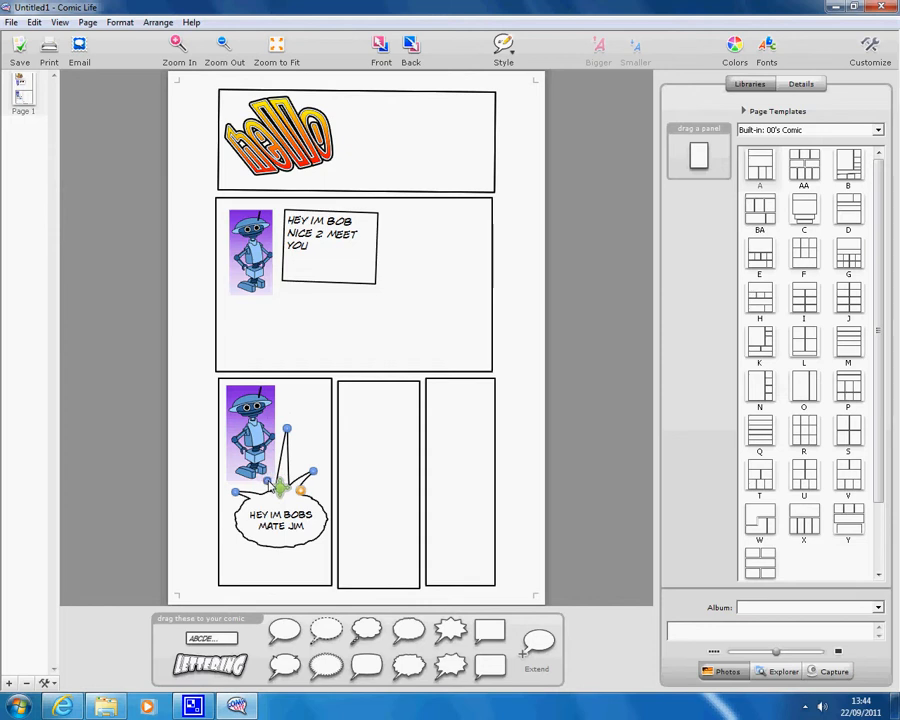
click(130, 445)
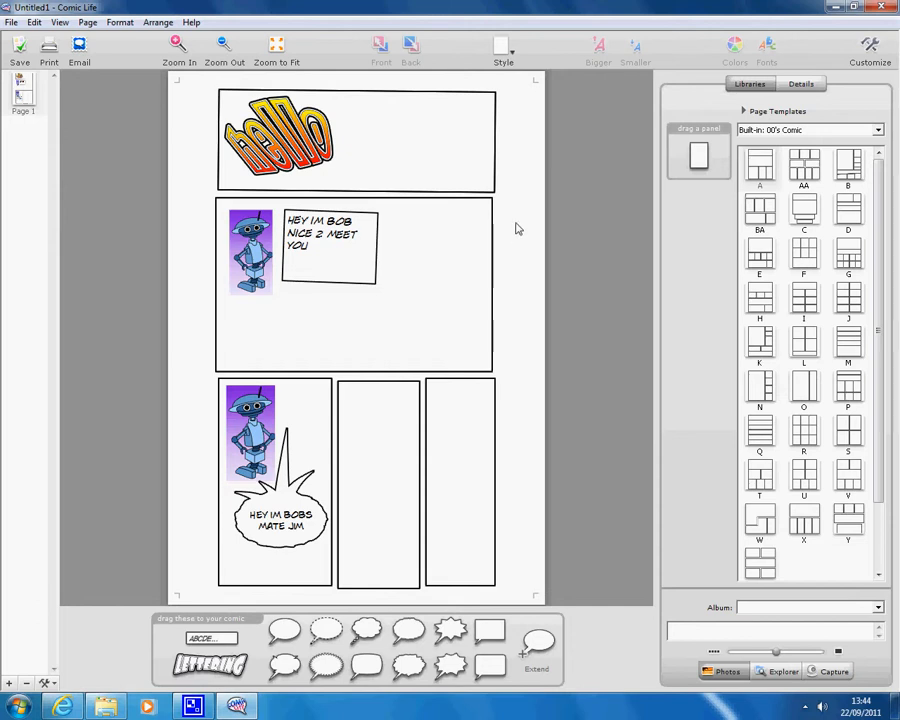
Choose Tropic from the Style list, then browse other styles without changing it
click(512, 56)
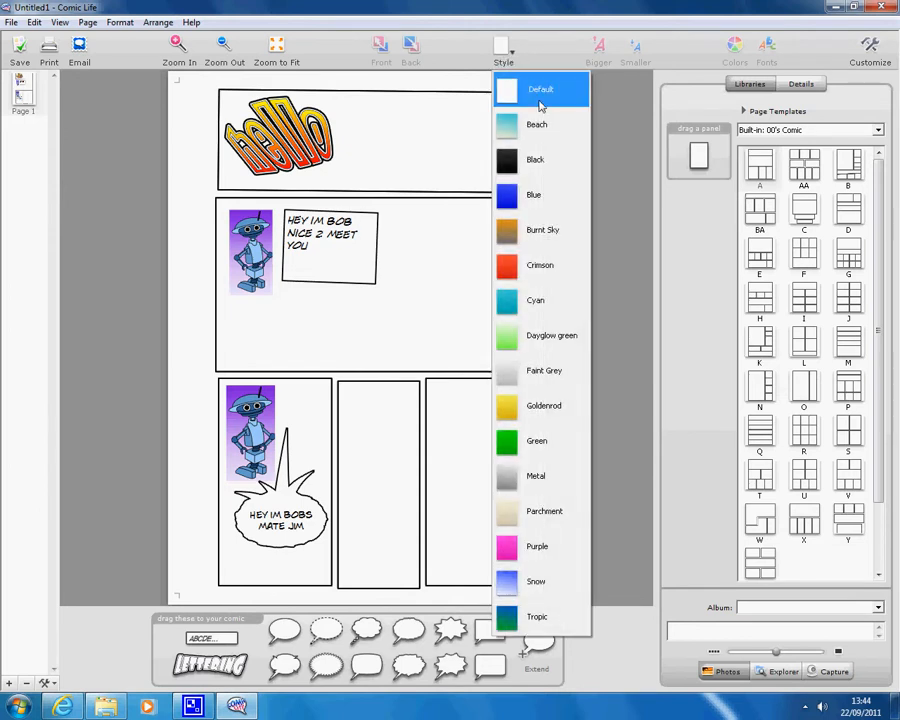
click(549, 621)
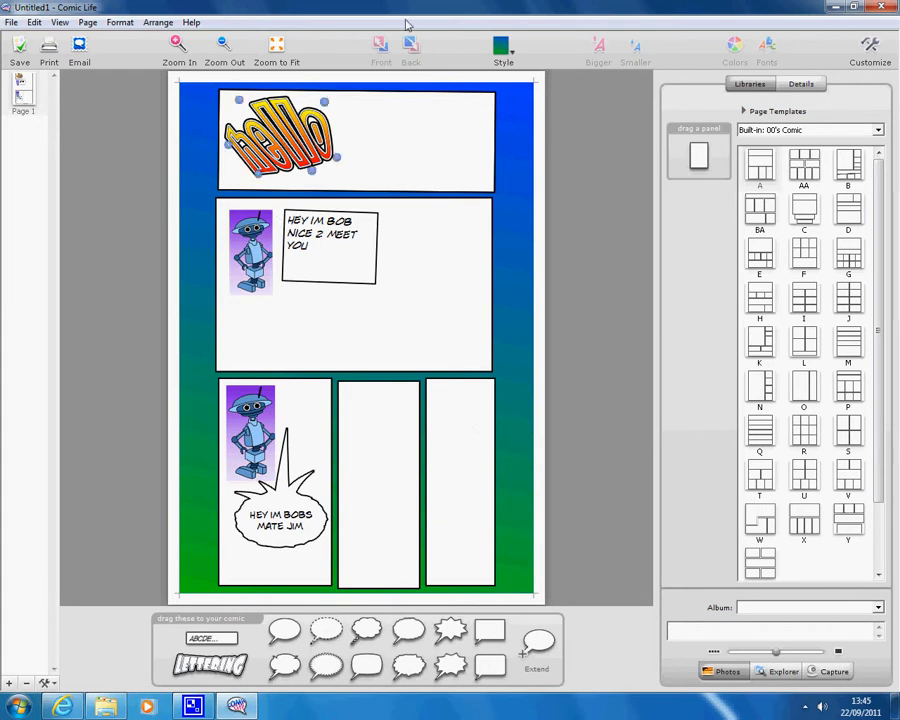
click(503, 45)
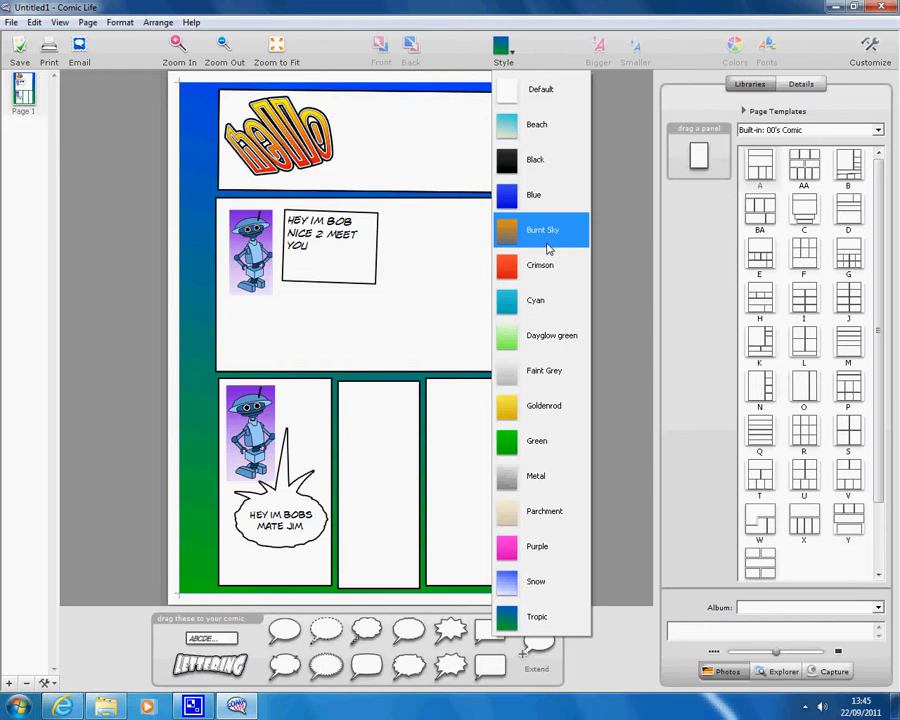
click(628, 178)
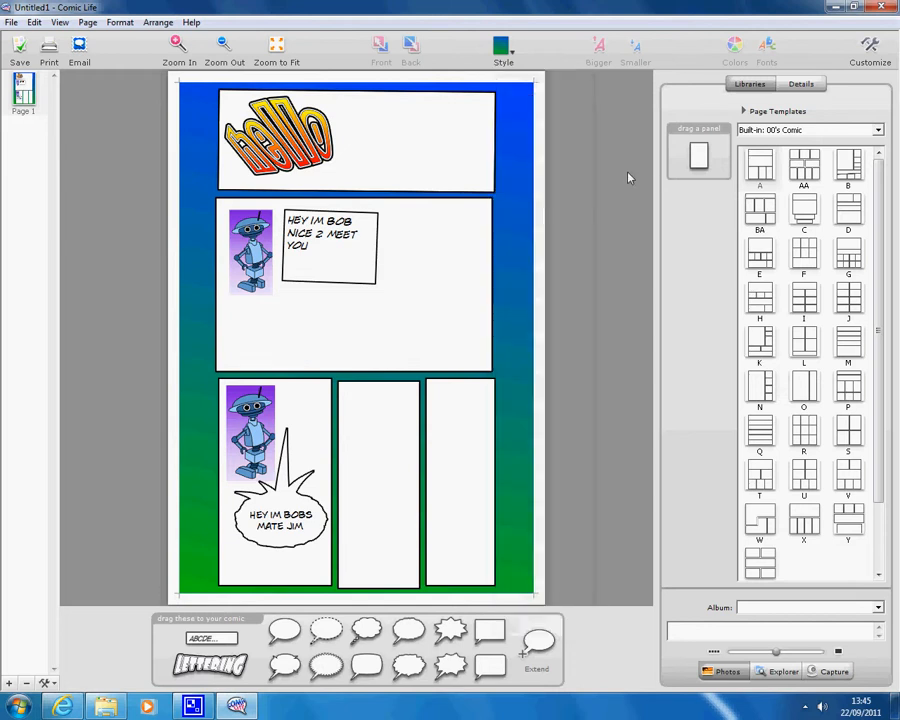
click(512, 57)
click(512, 57)
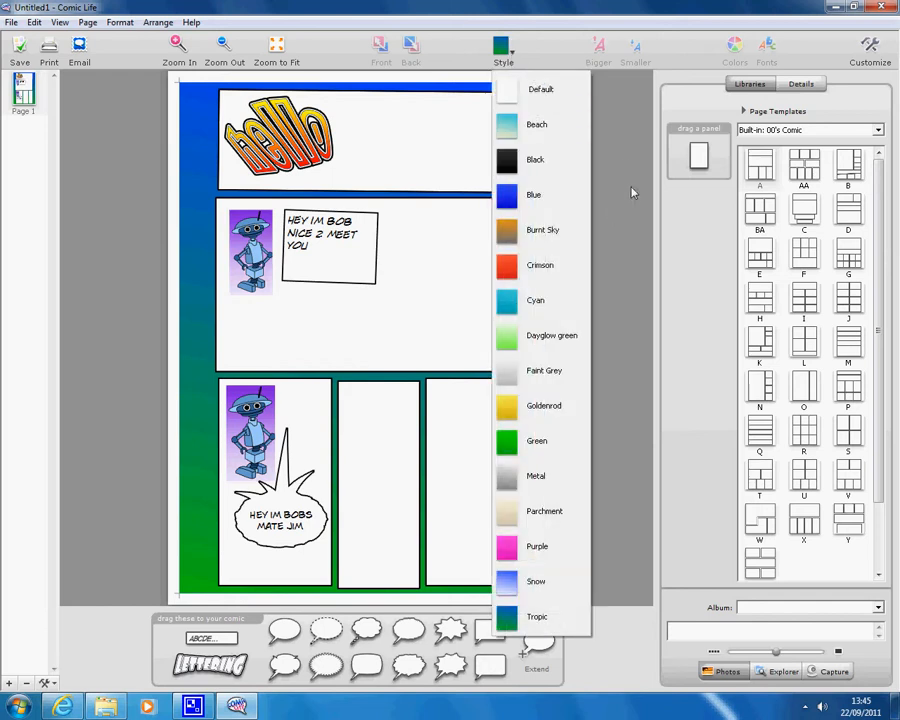
click(629, 198)
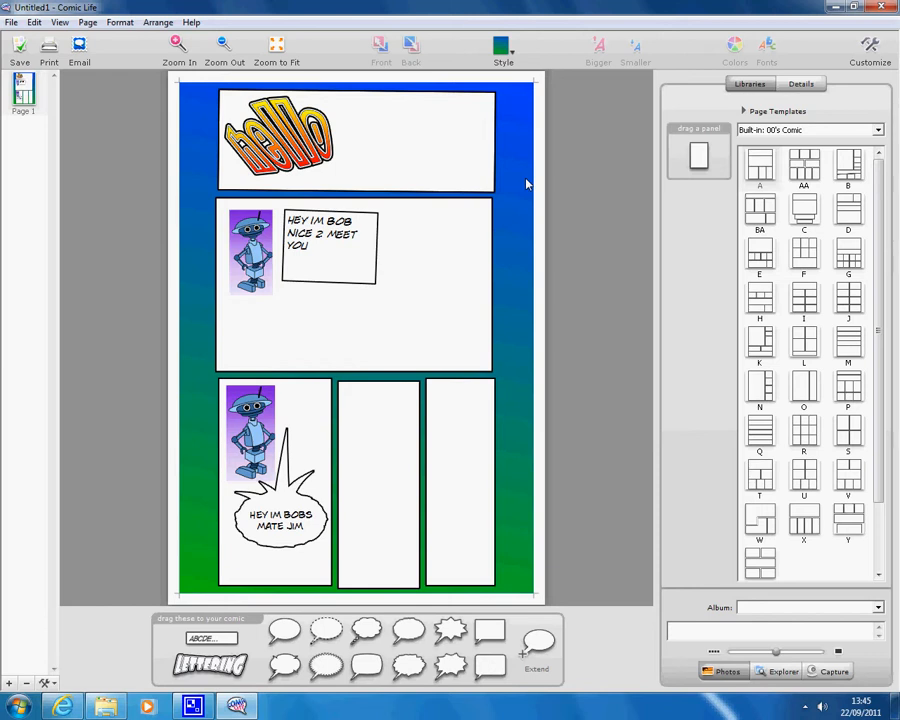
Style the second panel with Bob as grey Graphite Fight, after trying Green Glo
click(450, 227)
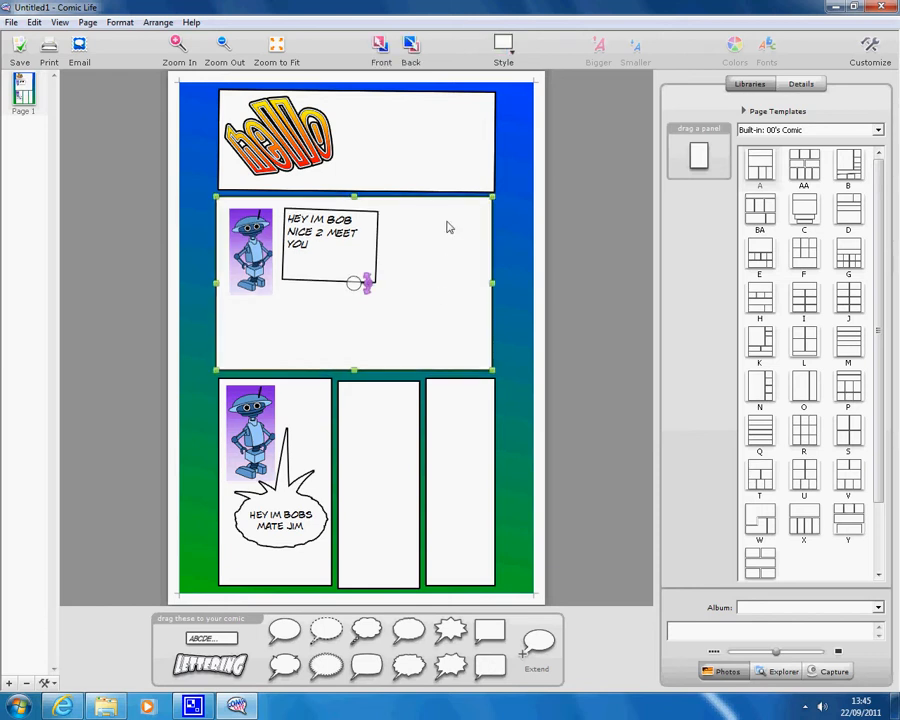
click(515, 55)
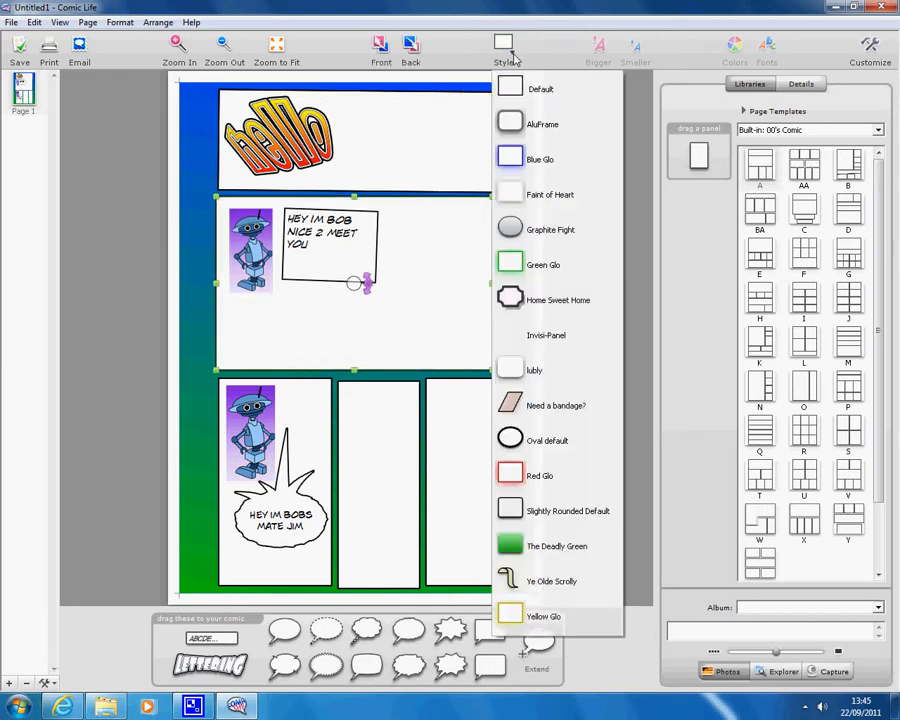
click(546, 268)
click(624, 262)
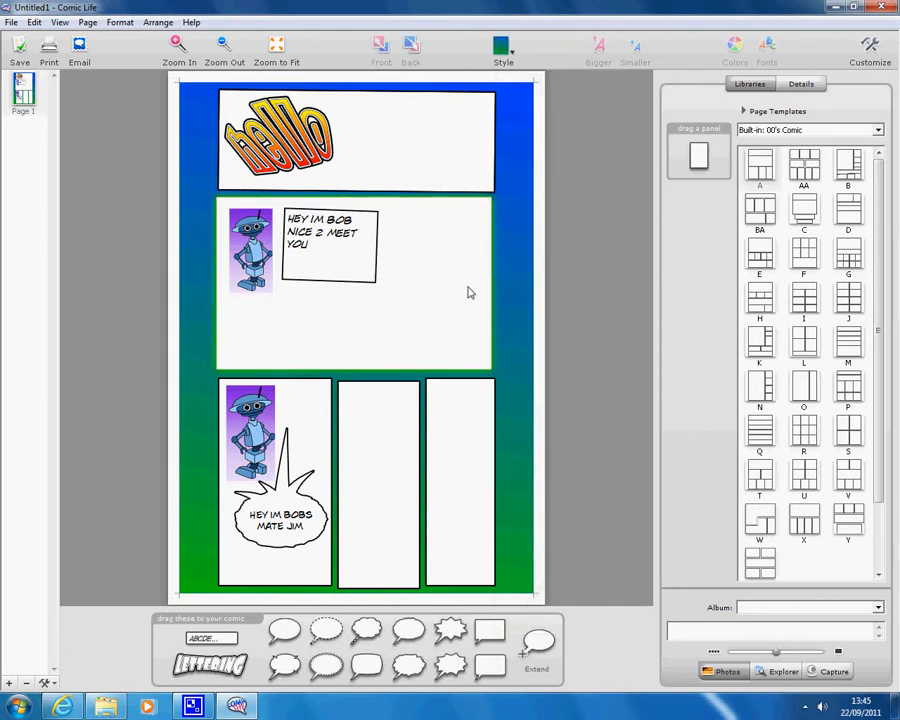
click(418, 205)
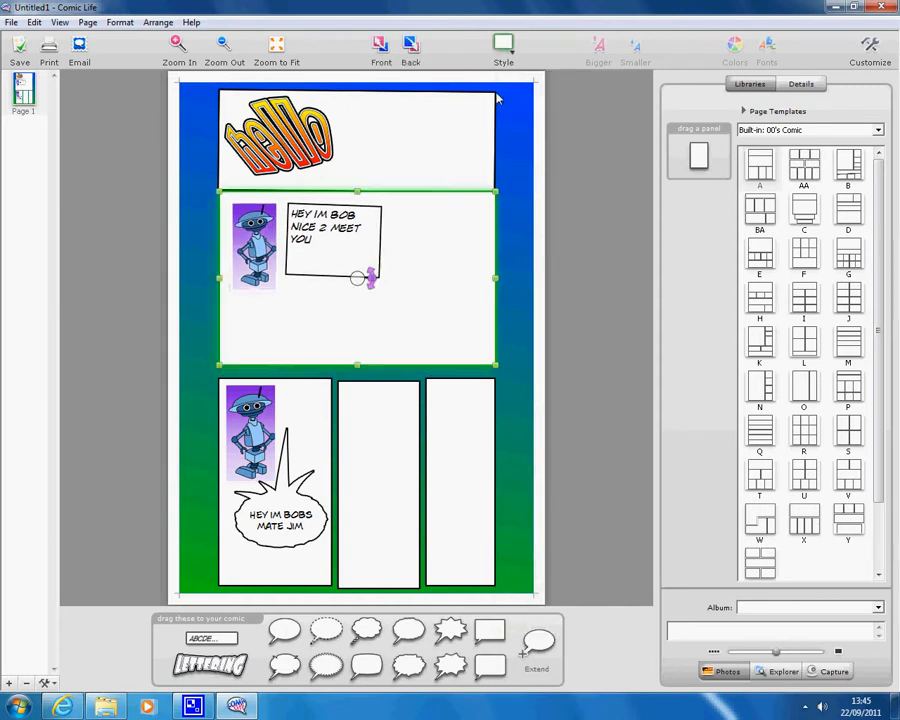
click(503, 50)
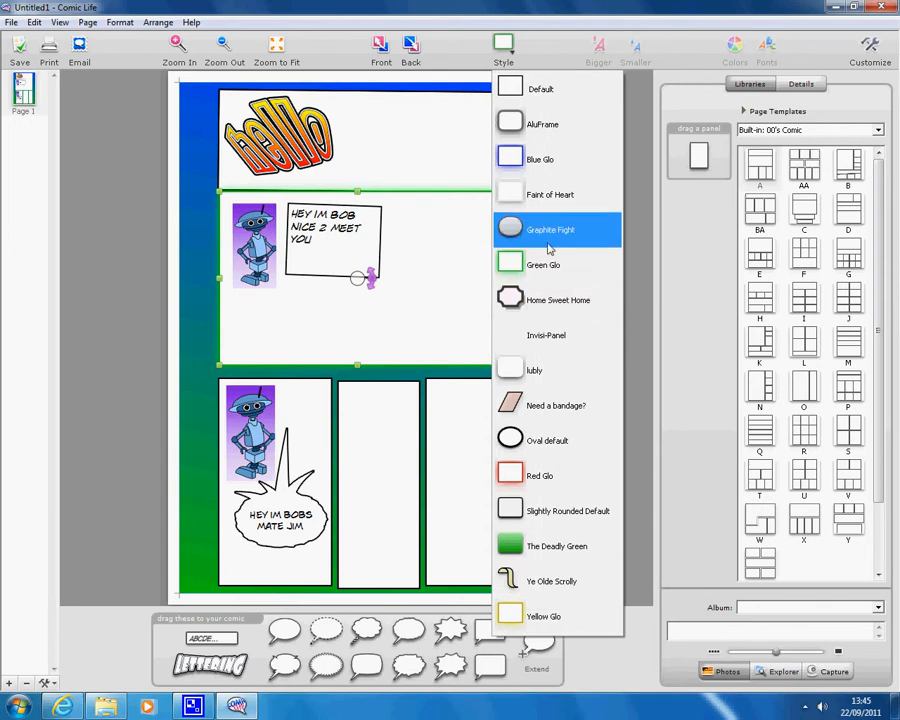
click(515, 230)
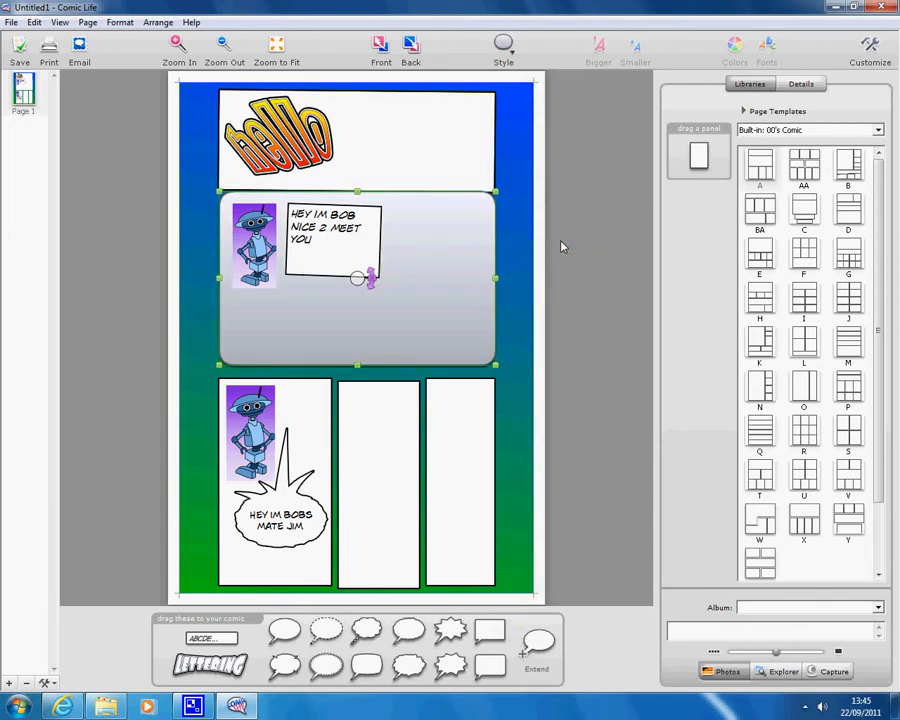
Give the top hello panel the Ye Olde Scrolly style, after trying Blue Glo
click(442, 140)
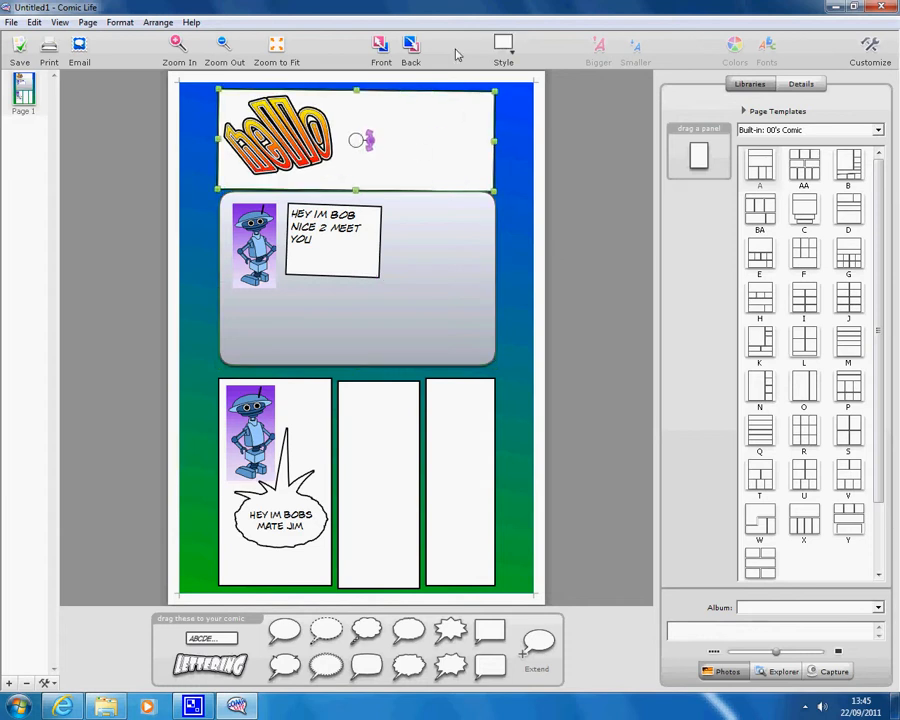
click(504, 48)
click(514, 160)
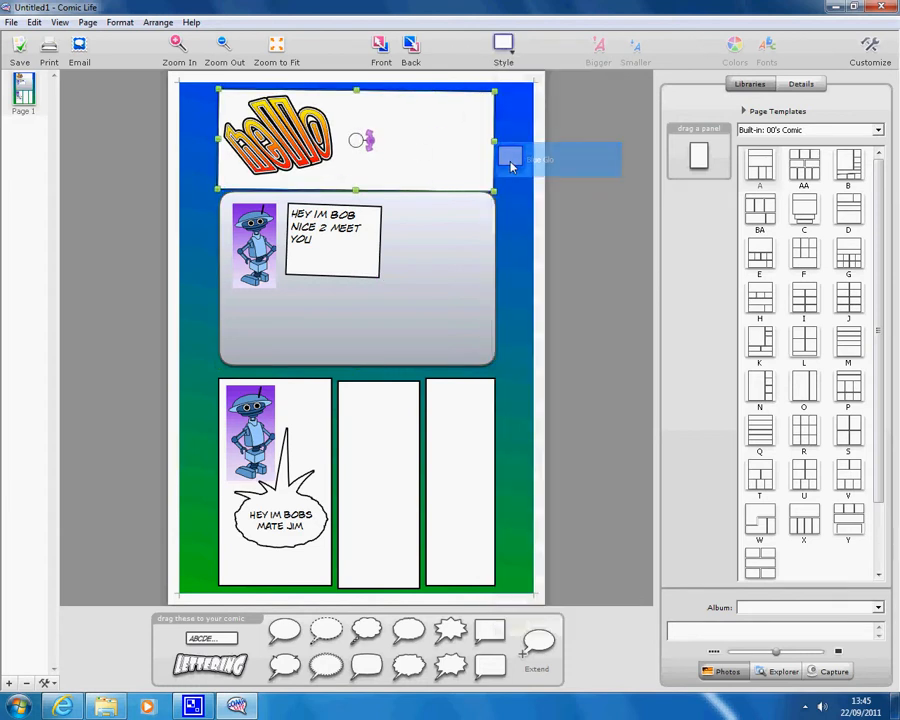
click(504, 45)
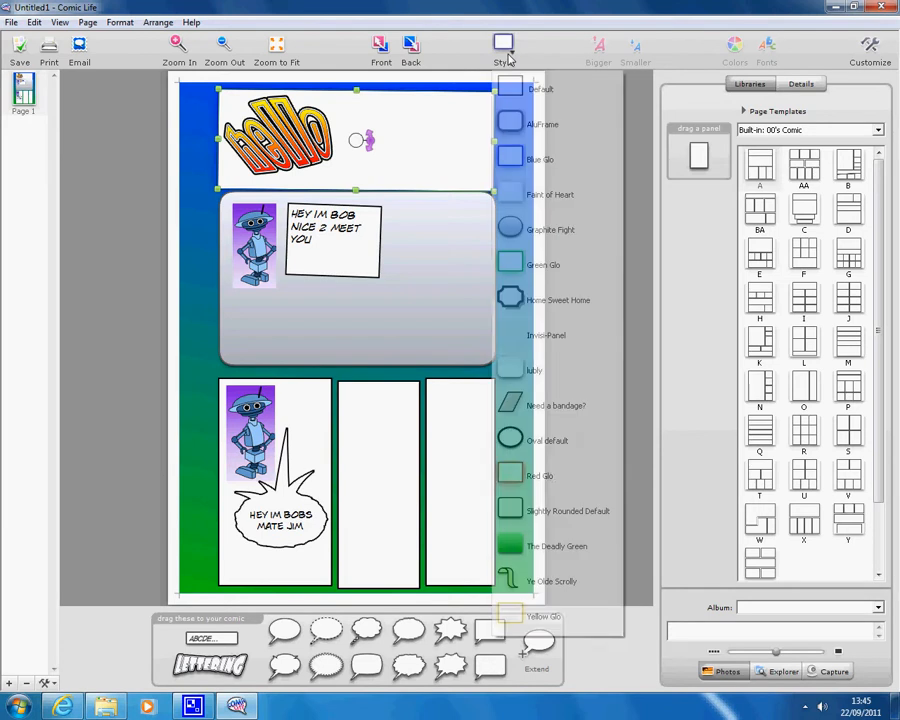
click(541, 594)
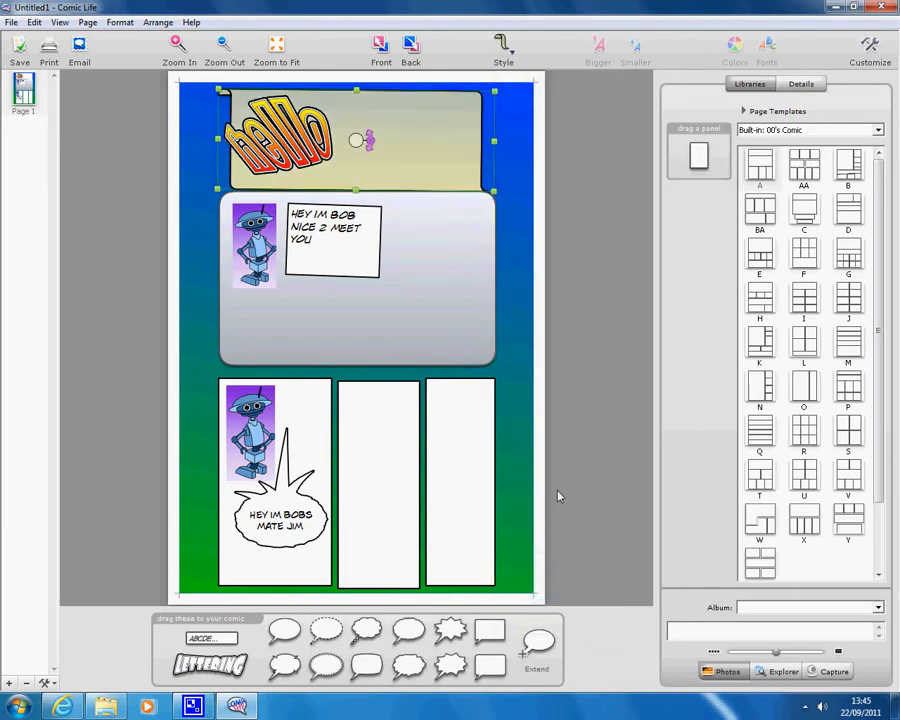
click(600, 405)
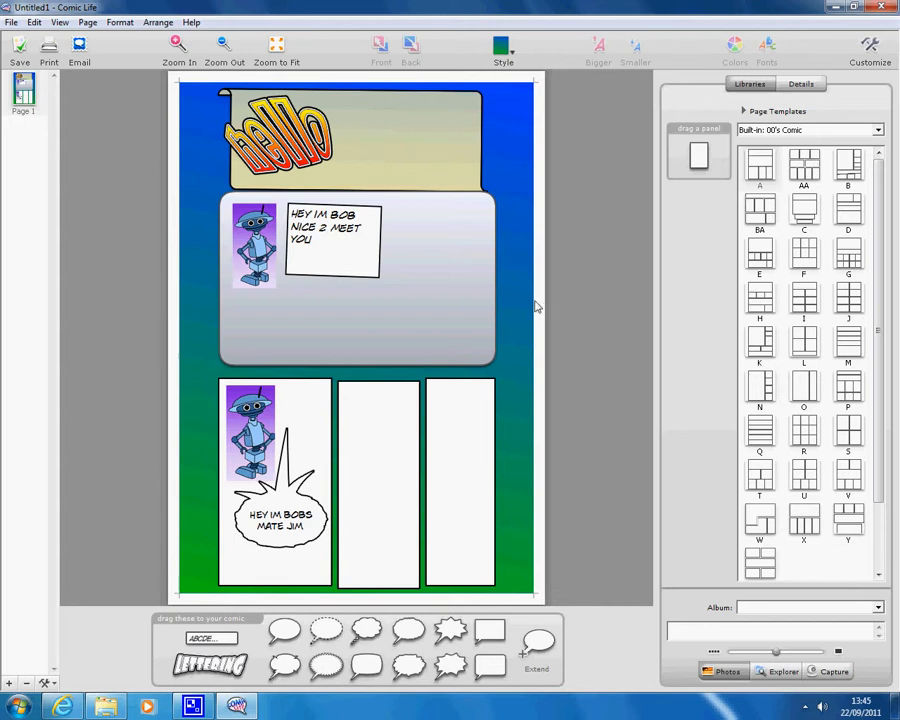
Apply Need a bandage? to the rightmost panel and a rounded style to the middle bottom panel
click(448, 548)
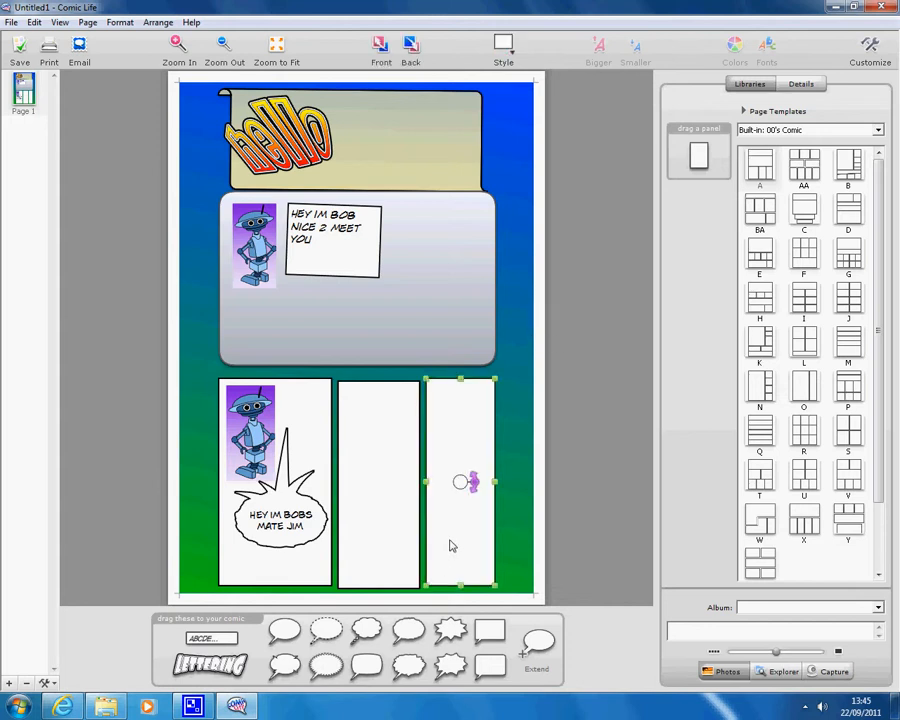
click(512, 52)
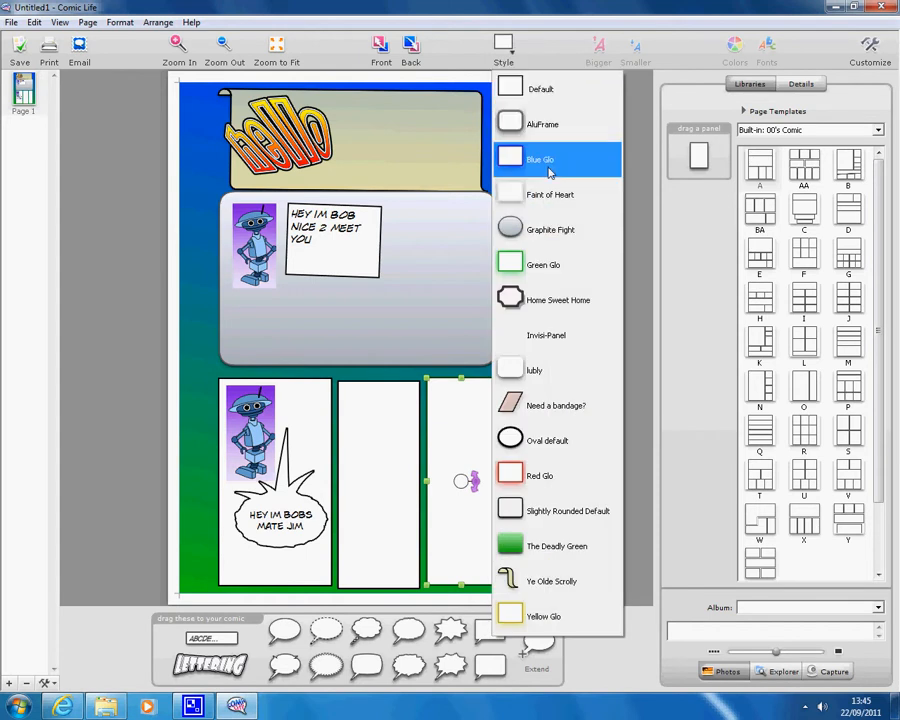
click(557, 407)
click(384, 444)
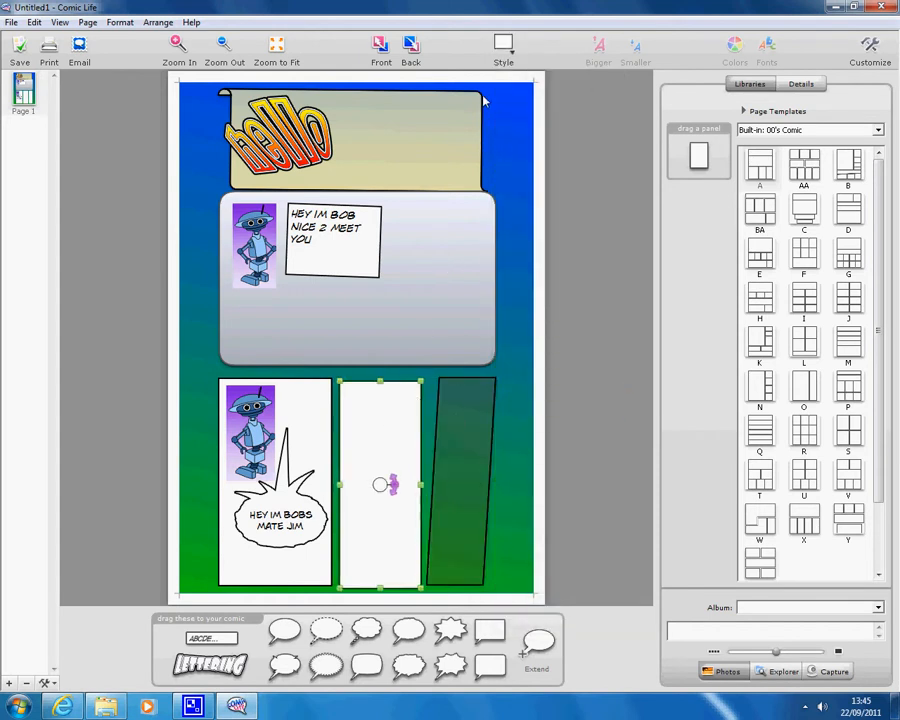
click(507, 50)
click(508, 370)
Apply Home Sweet Home to the bottom-left balloon panel
click(289, 428)
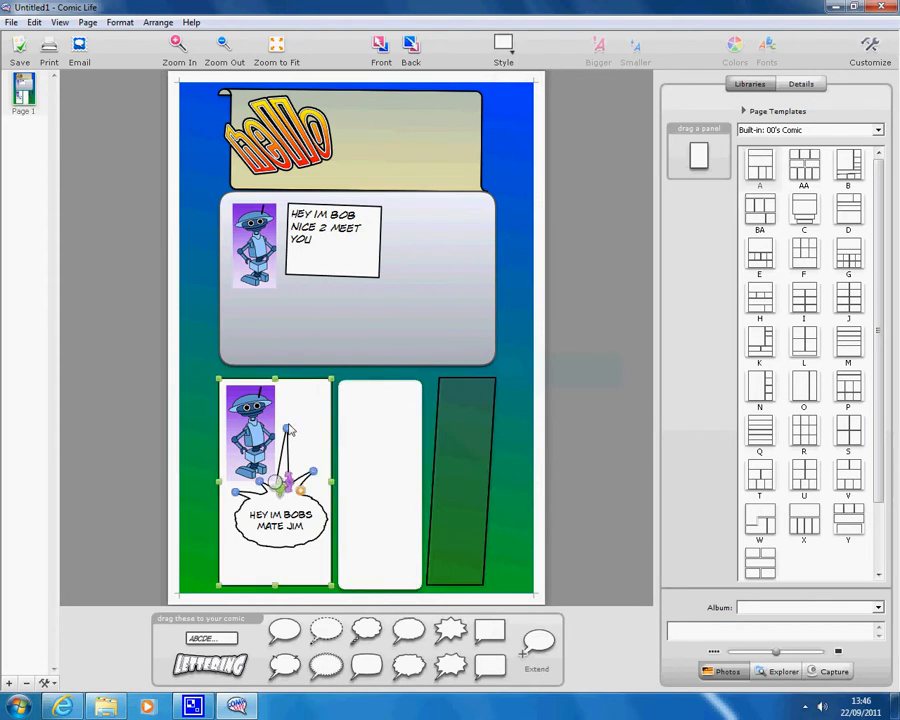
click(503, 45)
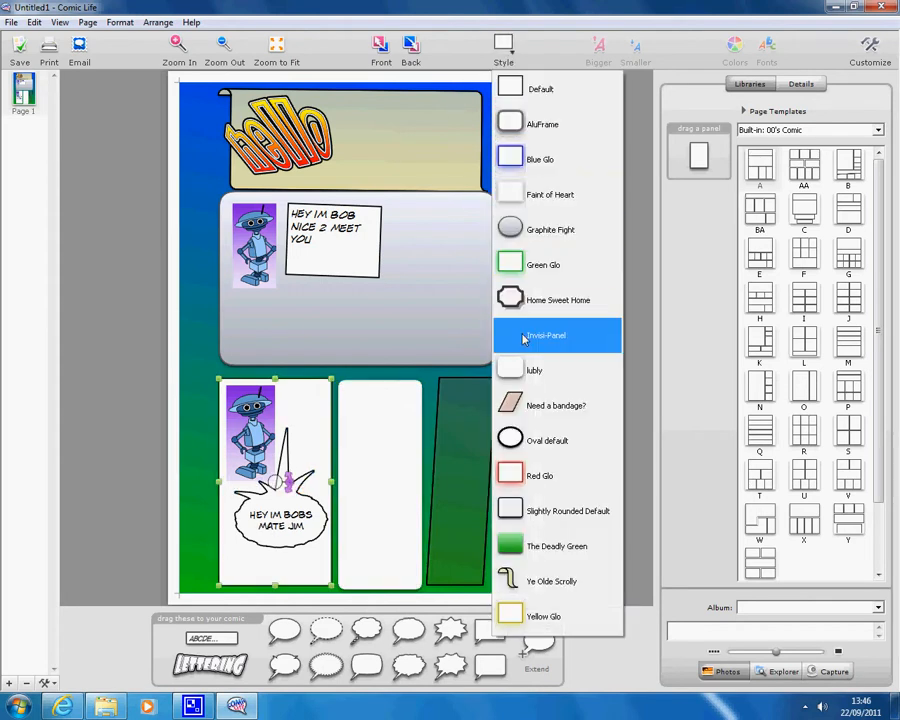
click(530, 300)
click(604, 254)
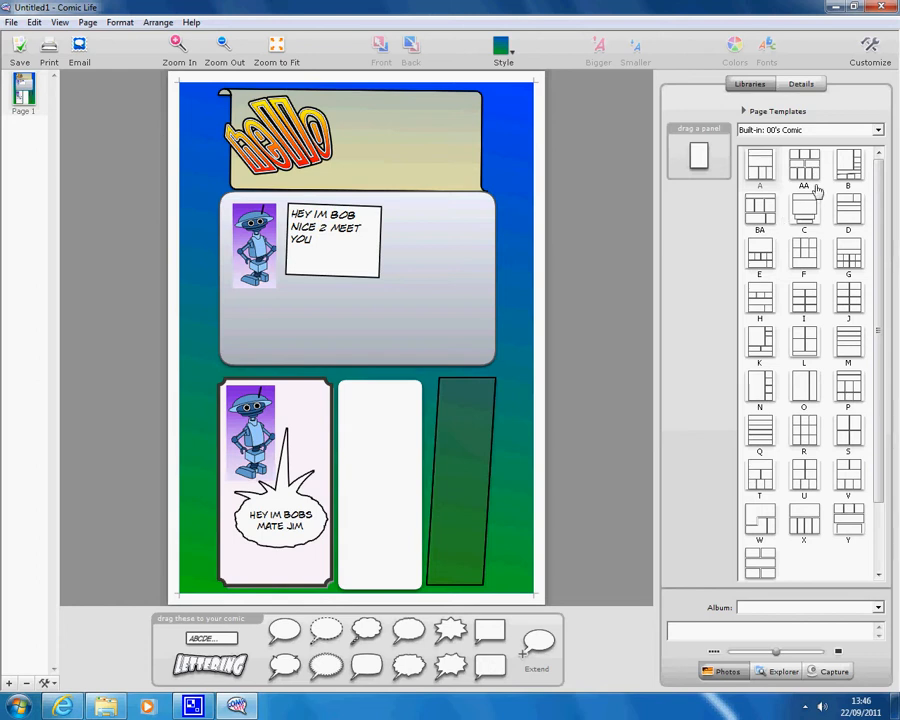
Add new pages using page templates G, T, R, S, P and O
double_click(843, 254)
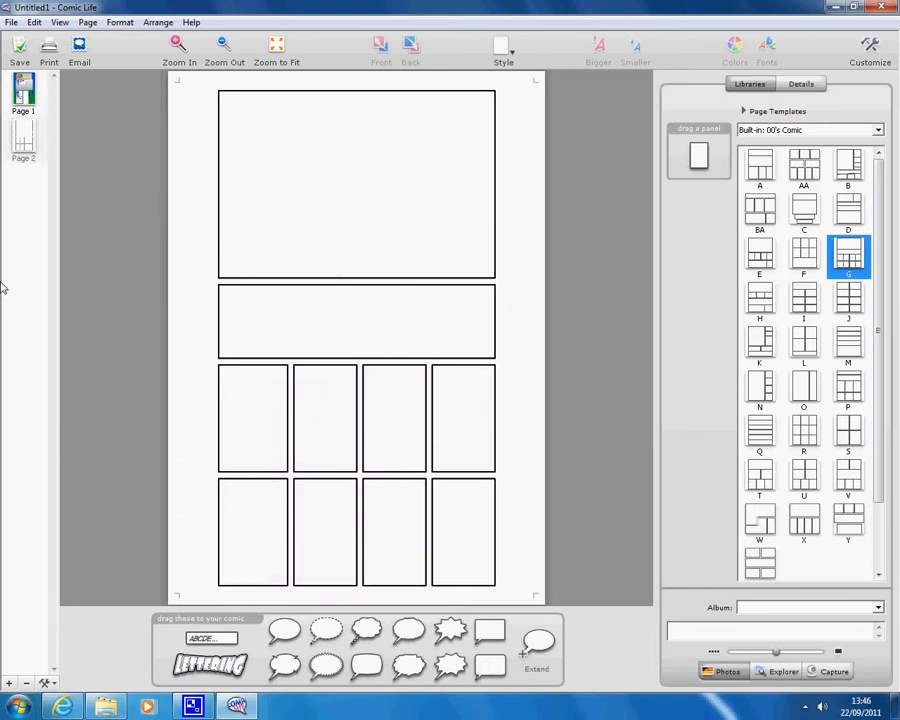
click(22, 93)
click(30, 158)
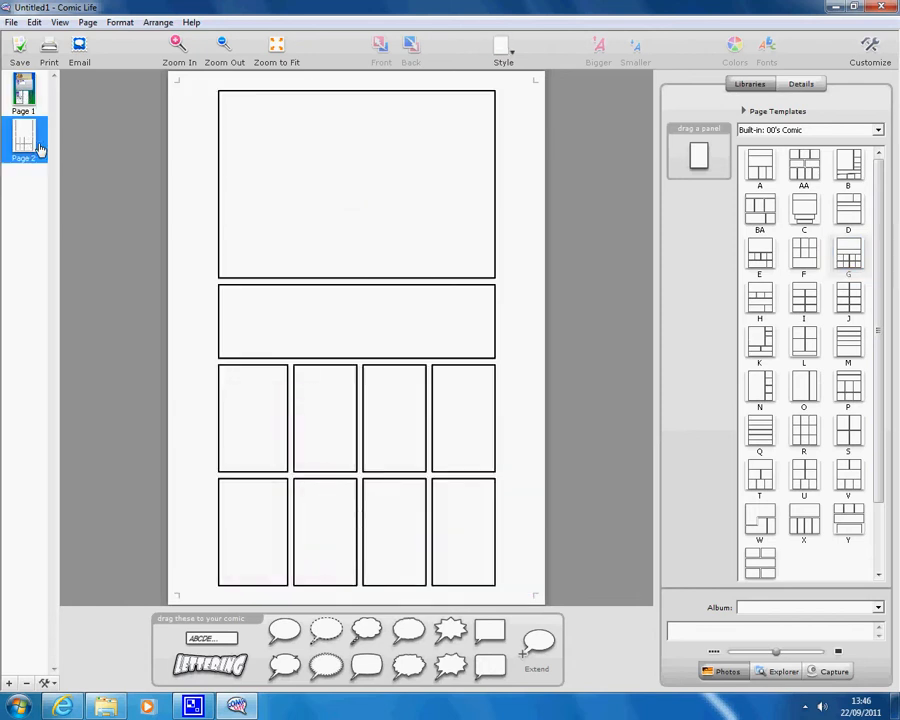
double_click(760, 474)
double_click(806, 428)
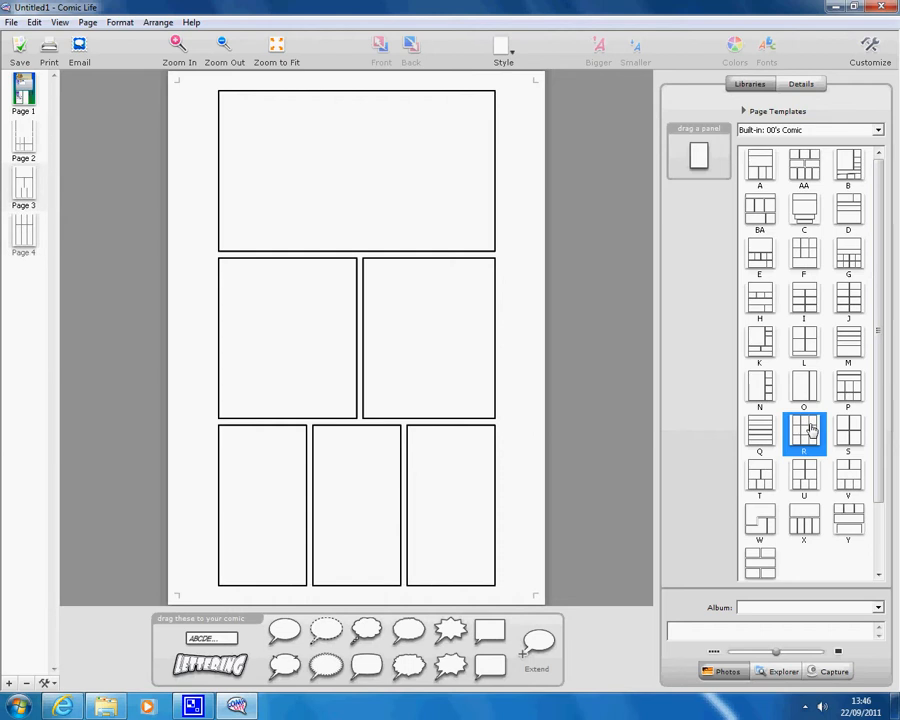
double_click(848, 430)
double_click(850, 392)
double_click(805, 395)
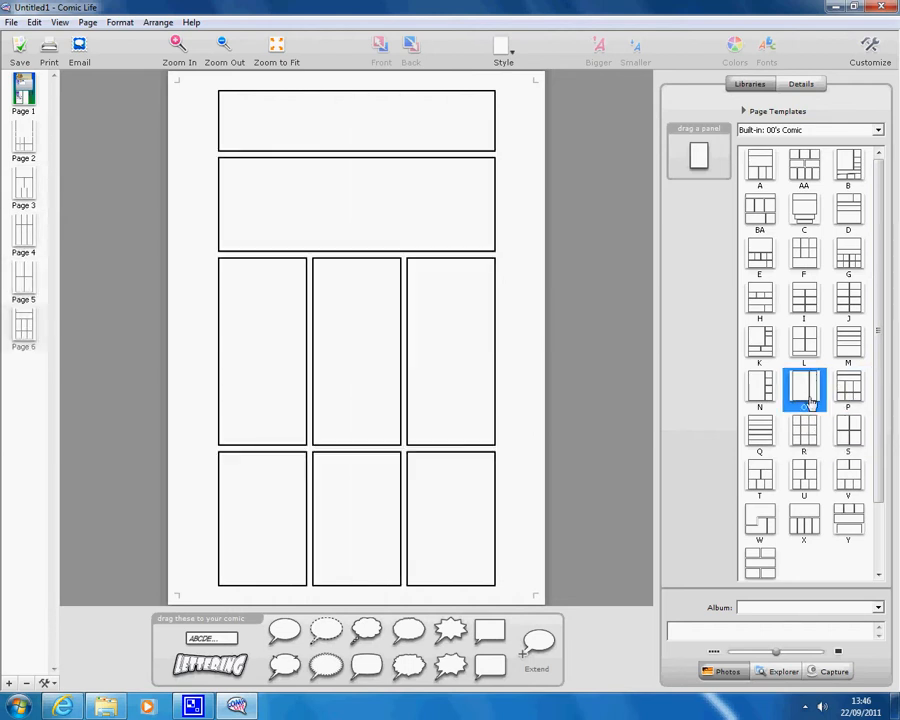
Step through the page thumbnails down to Page 7, then return to Page 1
click(23, 88)
click(38, 133)
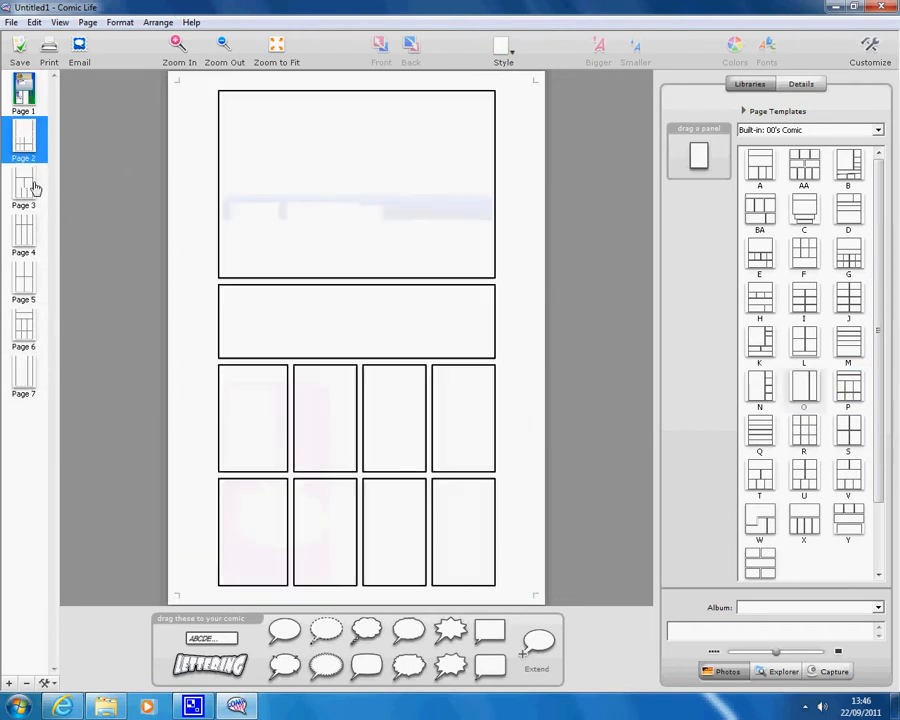
click(32, 184)
key(Down)
key(Down)
key(Down)
key(Down)
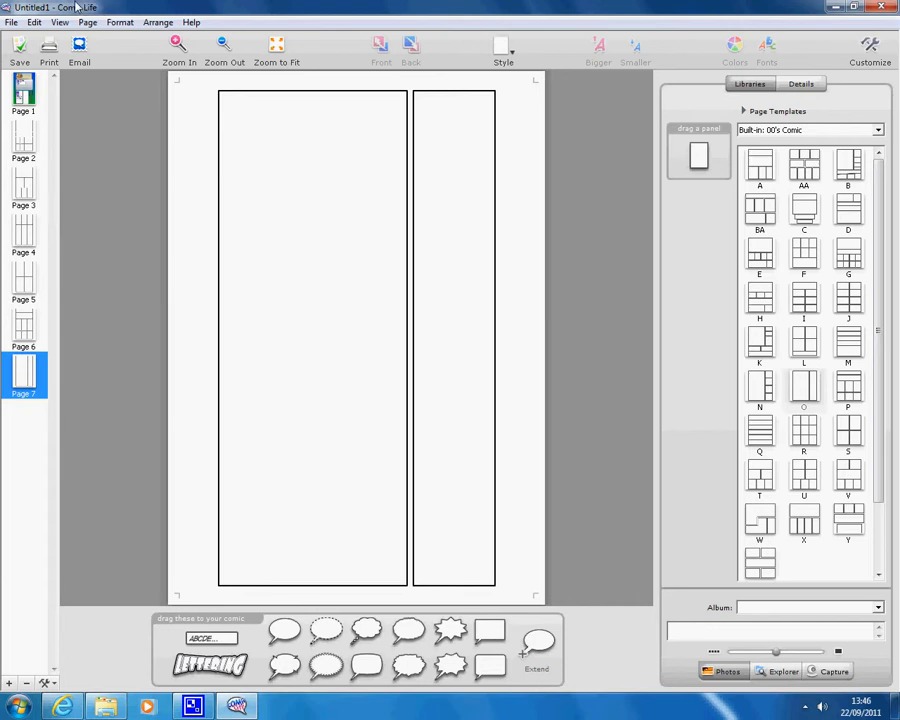
click(24, 88)
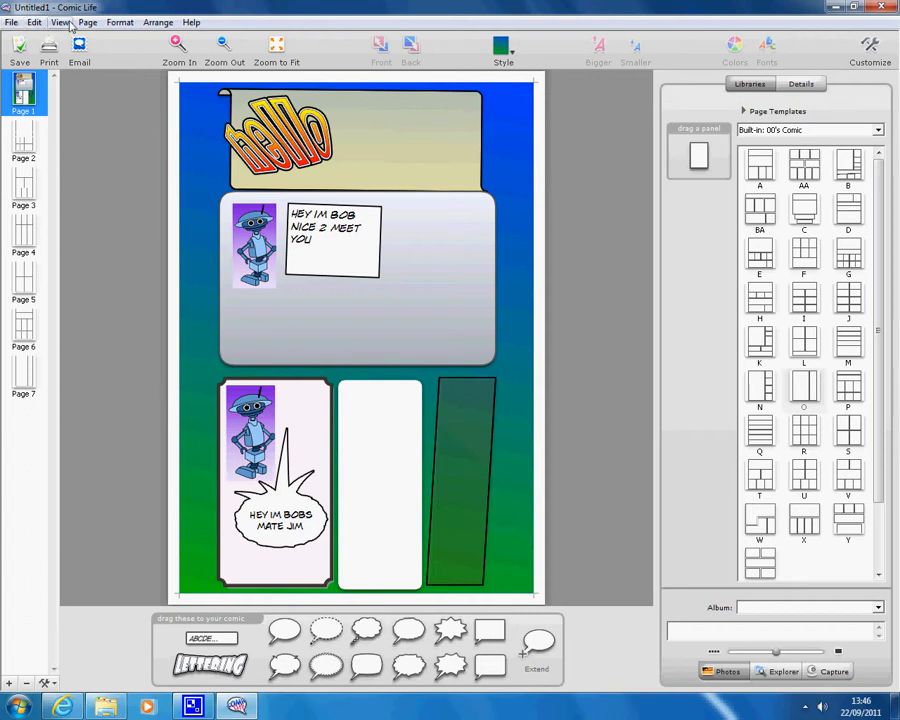
Save As 'bob the robot' in the network drive's I.T folder, then close Comic Life
click(12, 24)
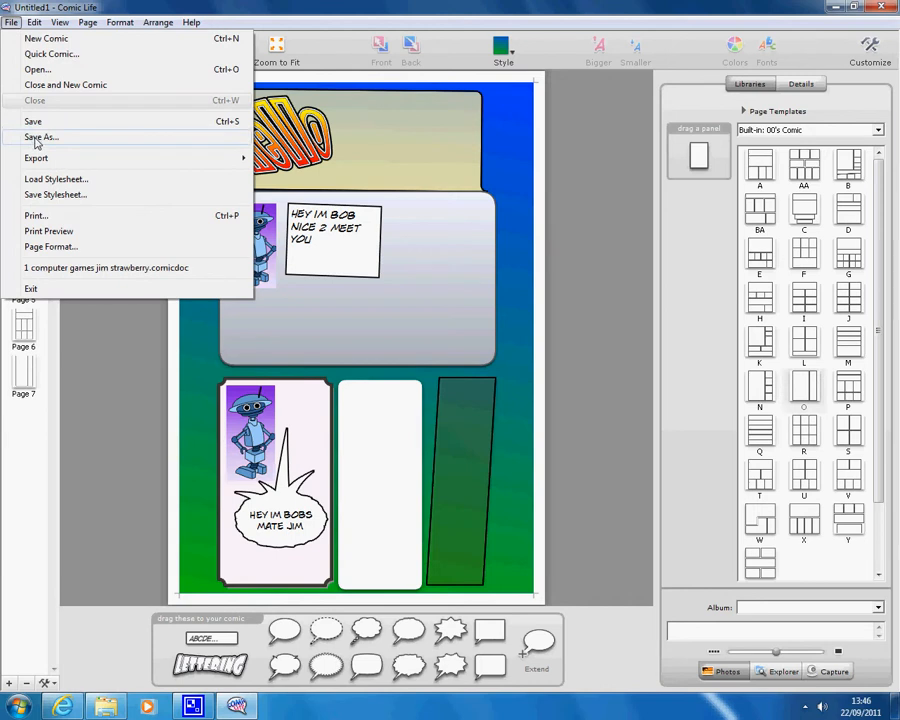
click(37, 138)
click(498, 233)
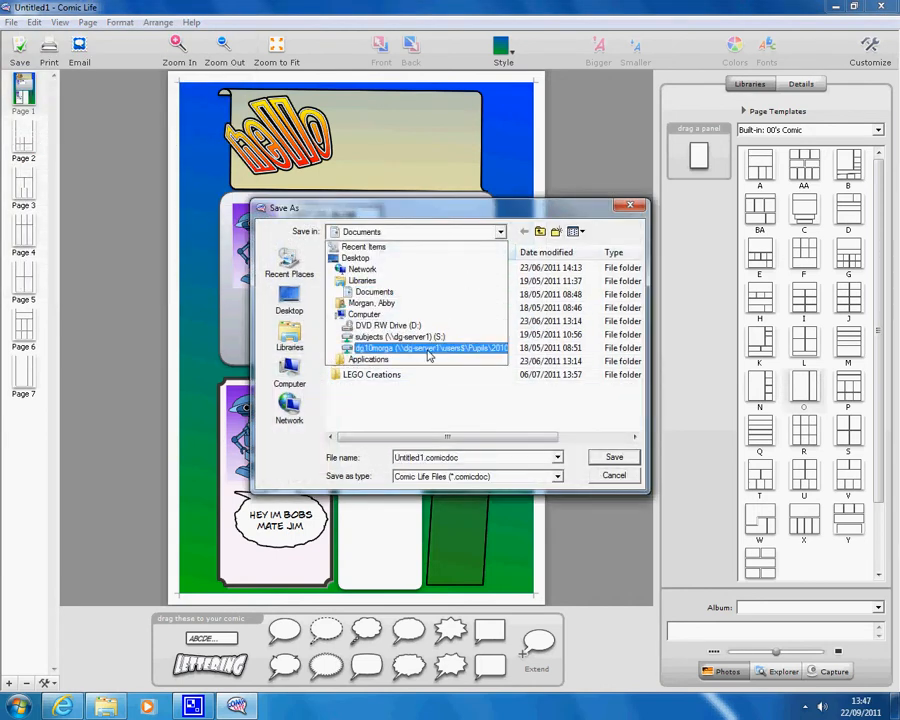
click(430, 349)
click(452, 345)
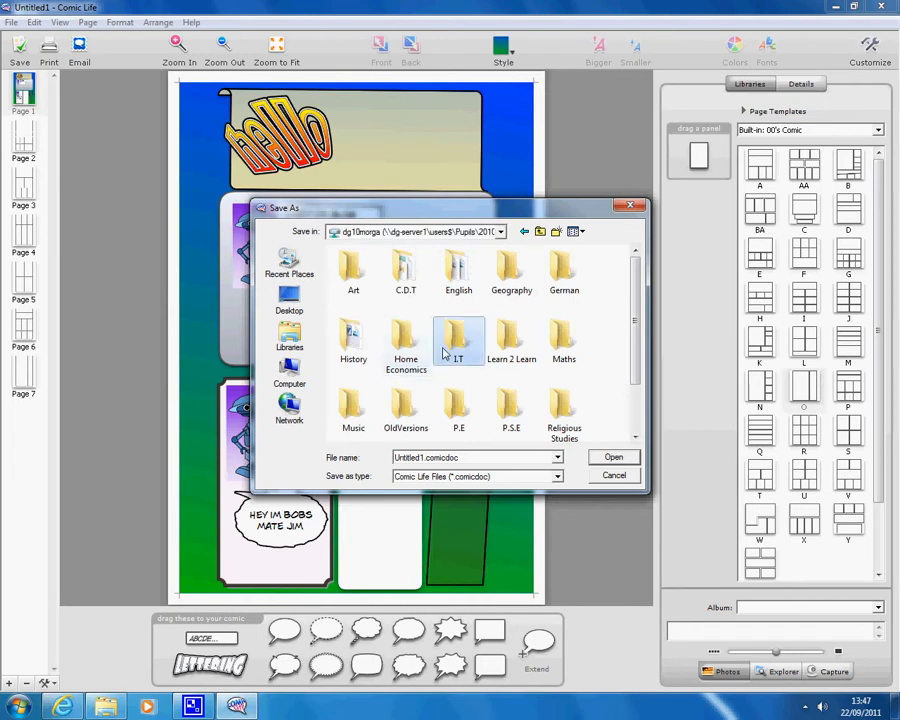
double_click(445, 352)
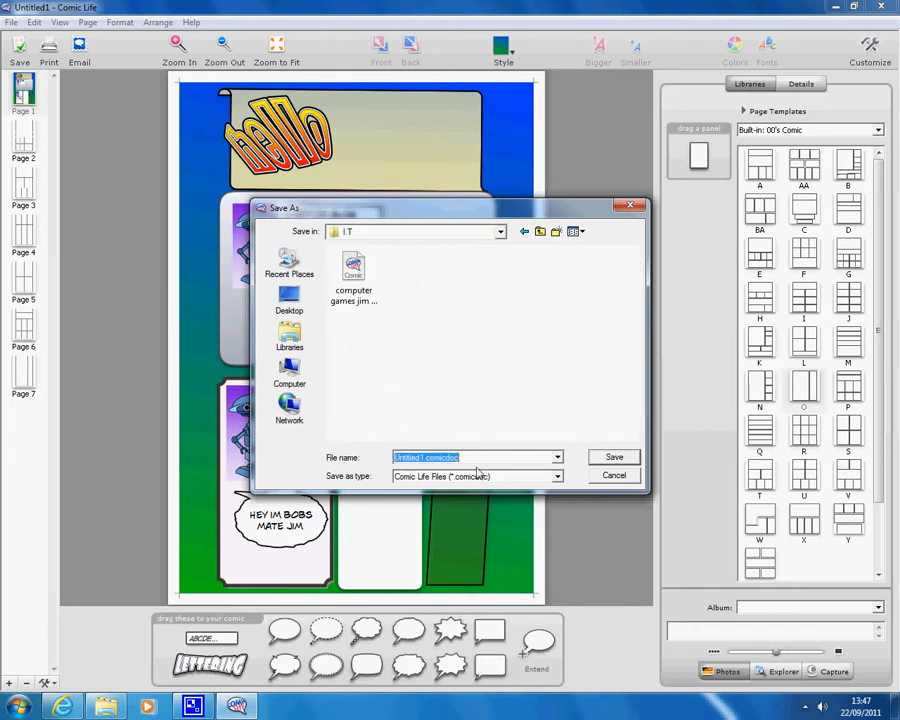
key(BackSpace)
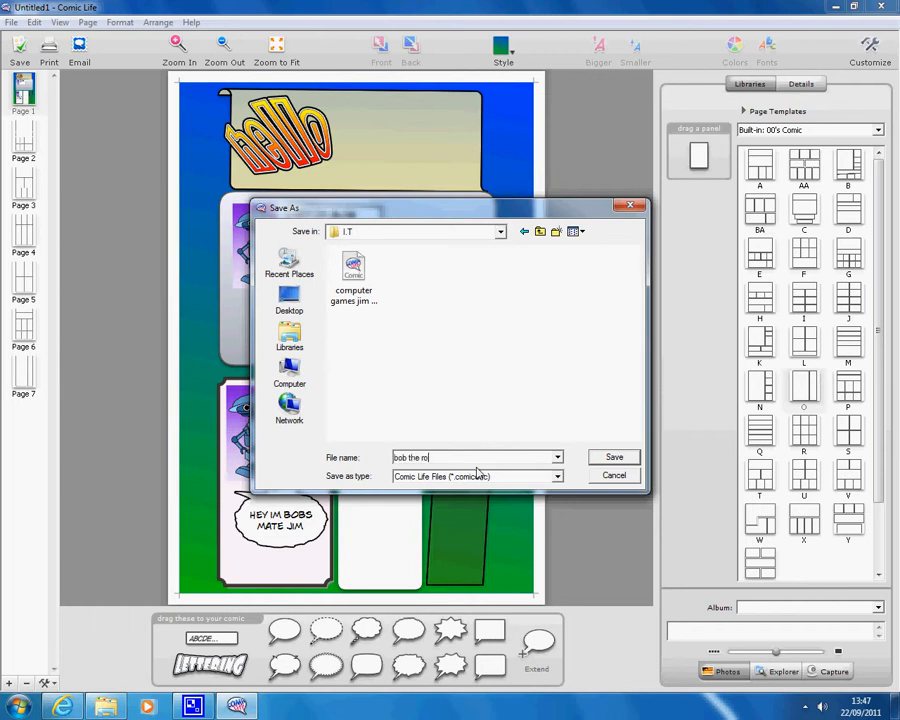
click(613, 457)
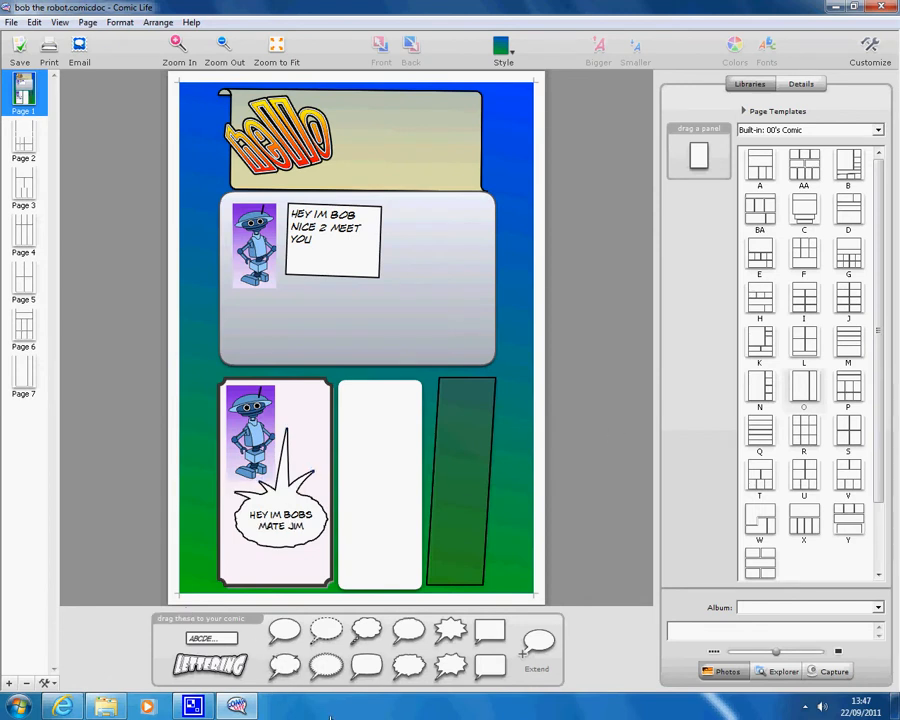
click(874, 10)
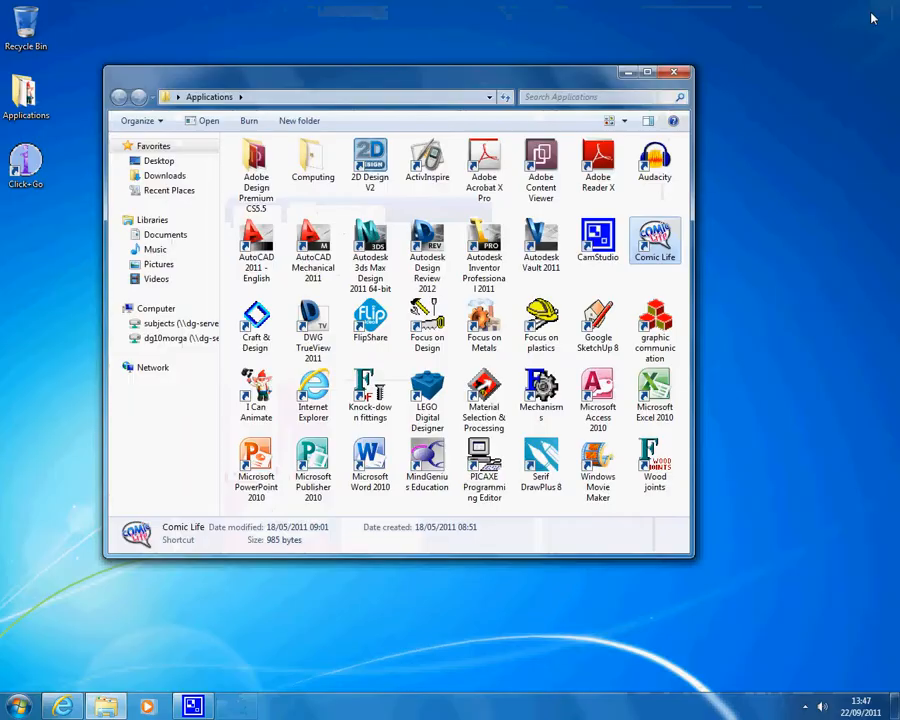
Reopen 'bob the robot.comicdoc' from the Z: drive's I.T folder, then close it
click(626, 72)
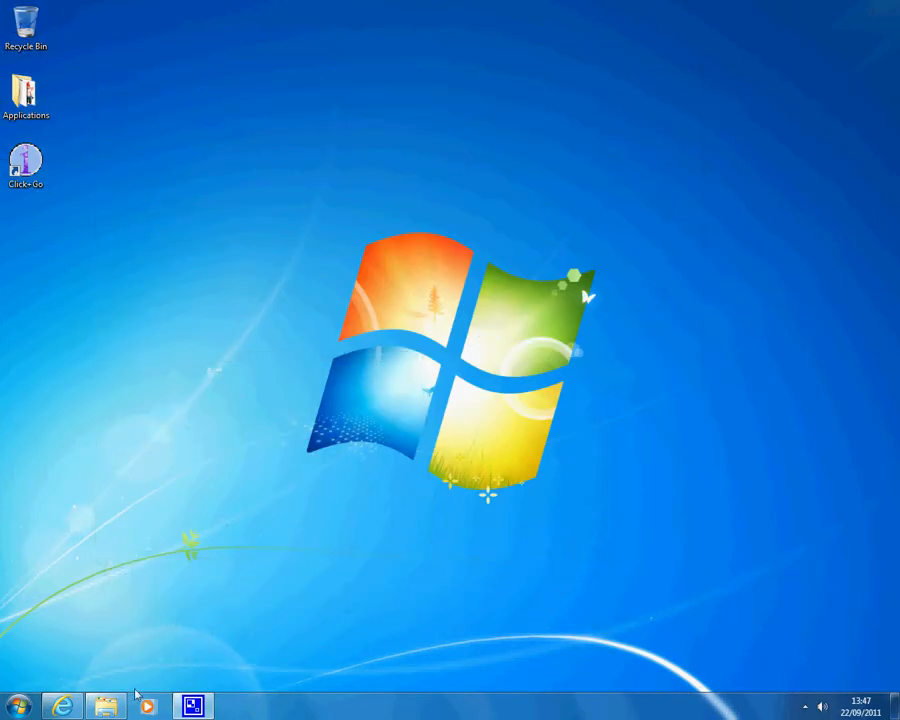
click(118, 708)
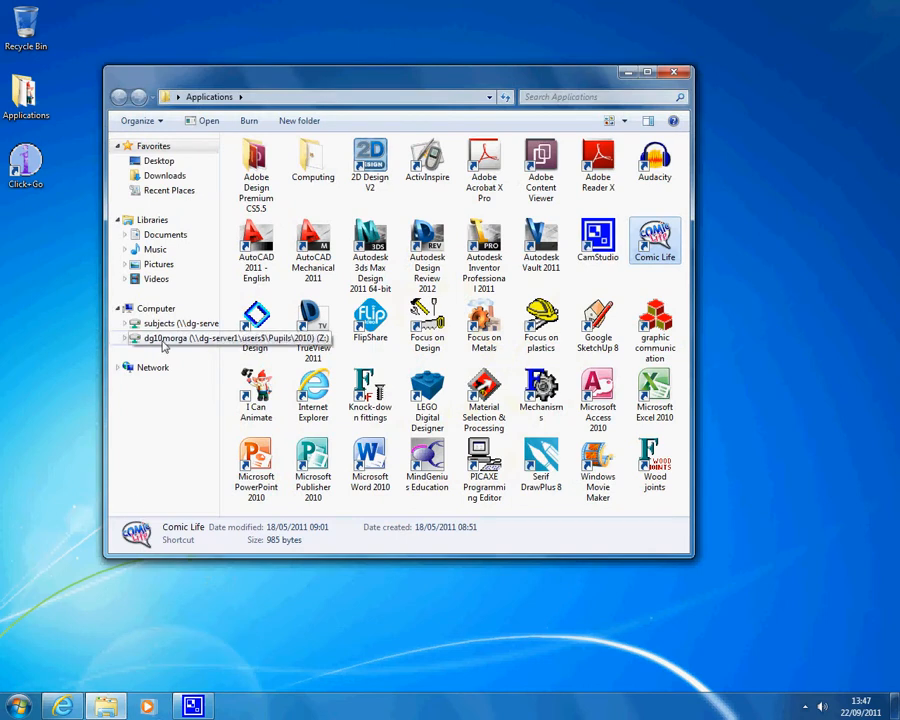
click(160, 338)
double_click(650, 165)
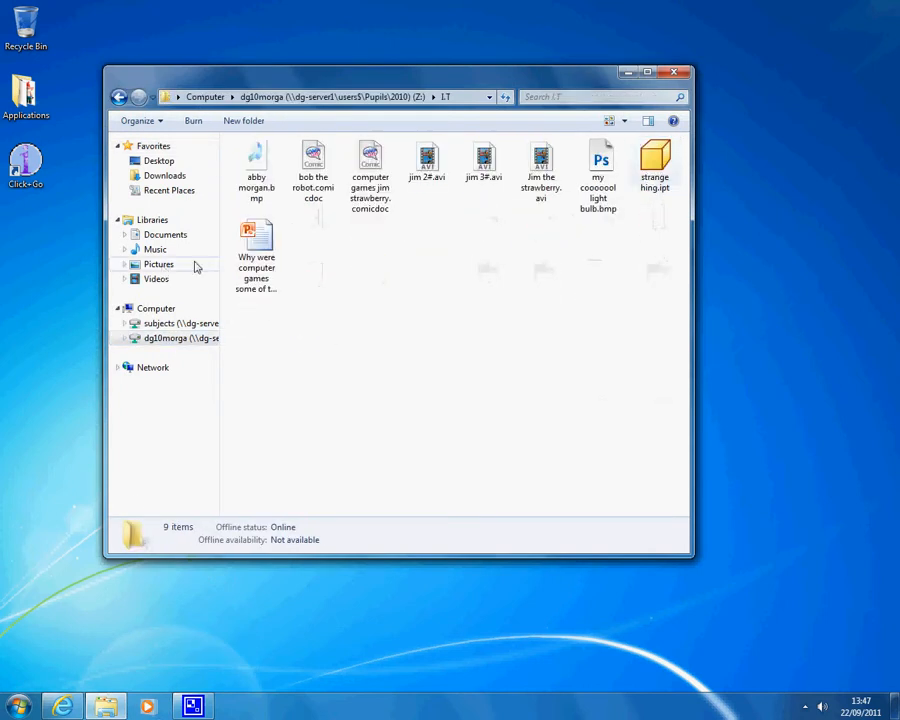
double_click(296, 172)
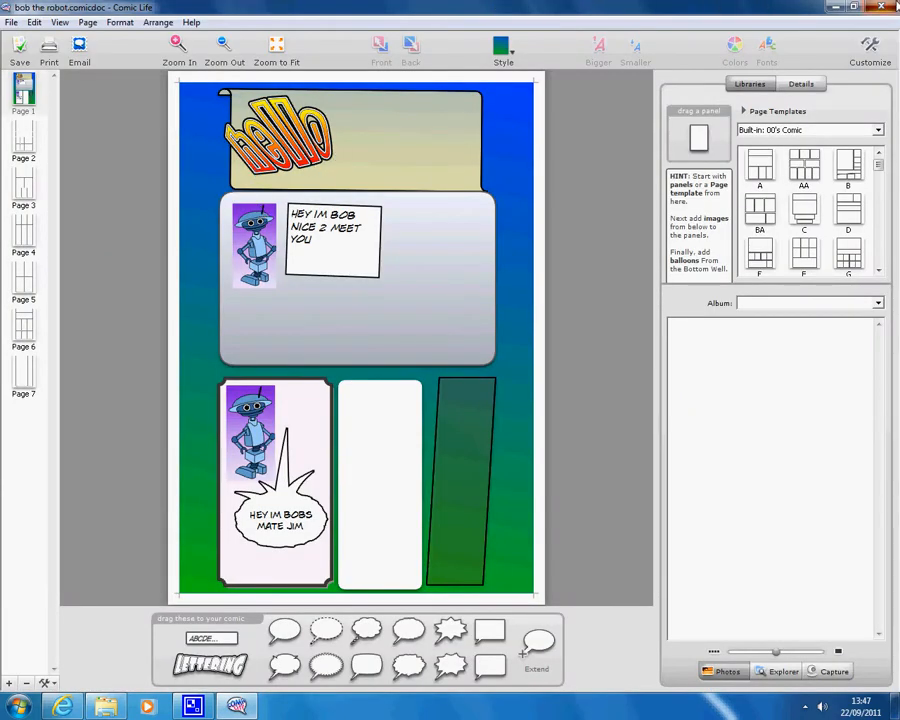
click(886, 6)
double_click(374, 190)
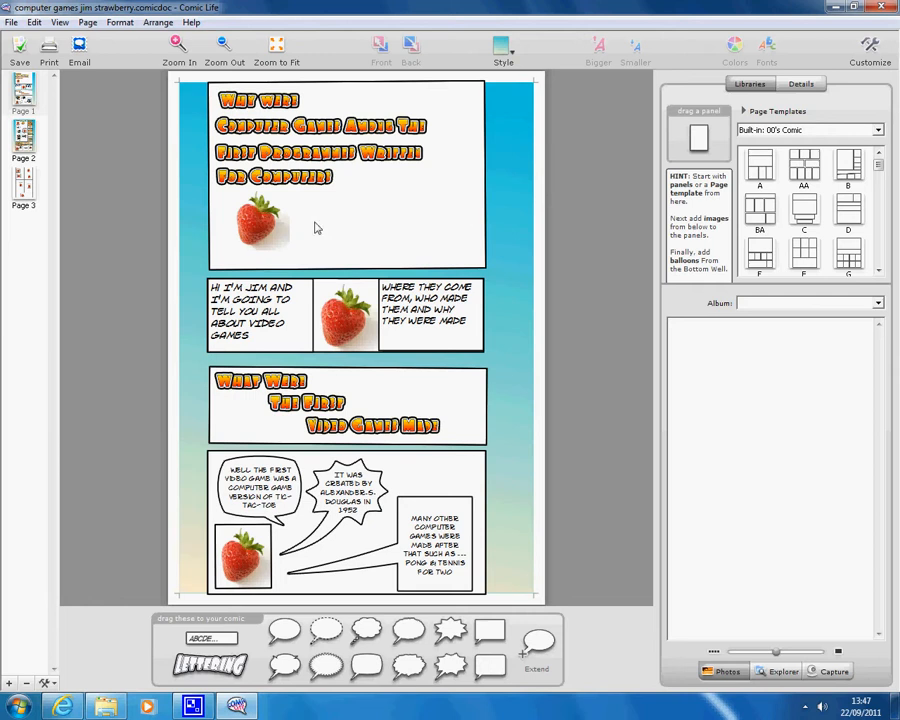
click(290, 177)
click(275, 152)
double_click(320, 152)
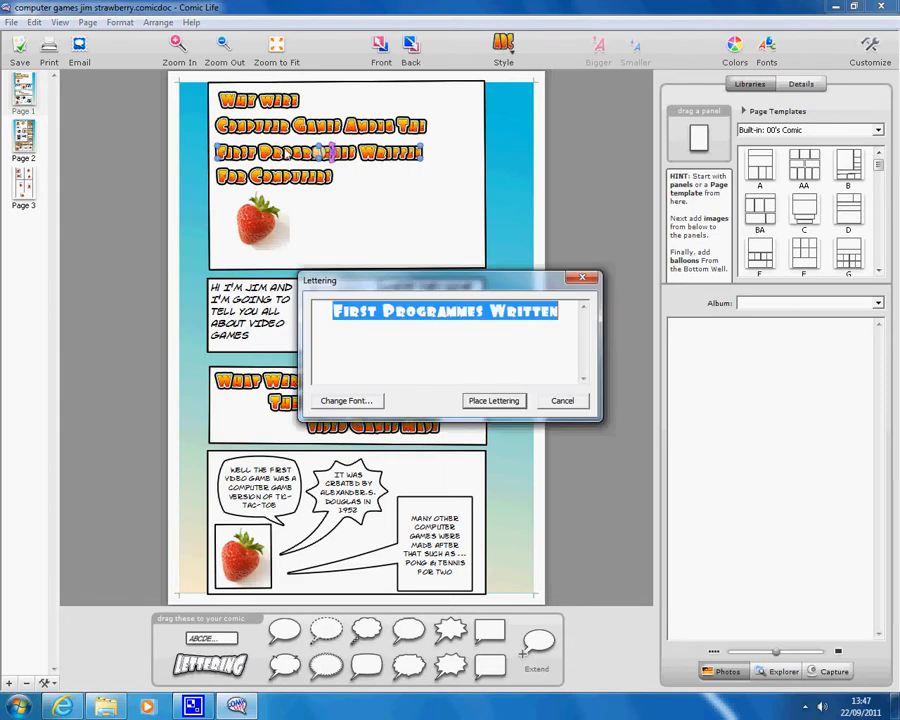
click(590, 272)
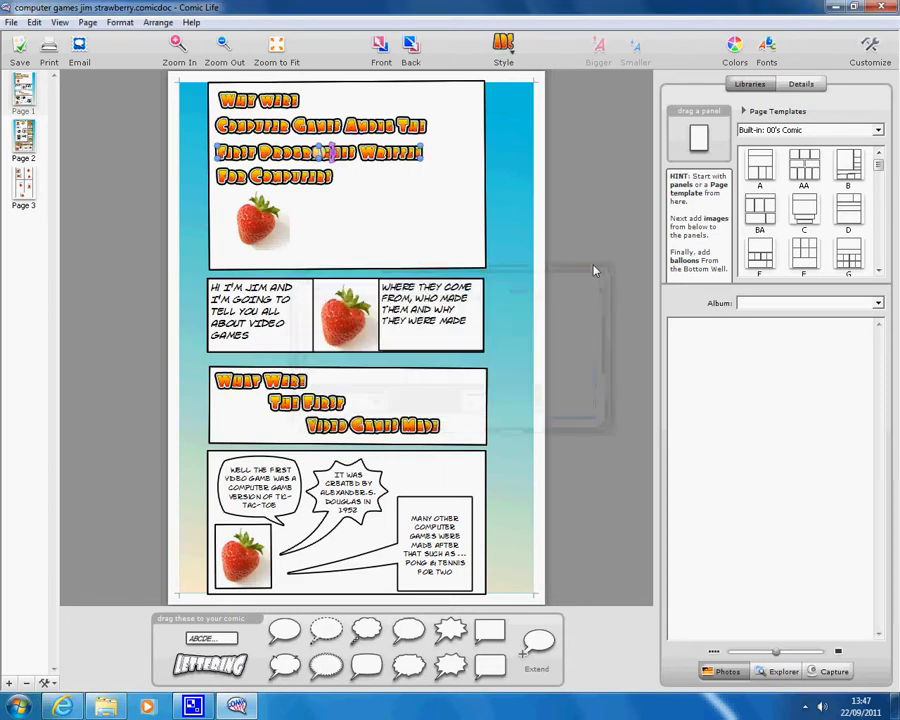
click(280, 250)
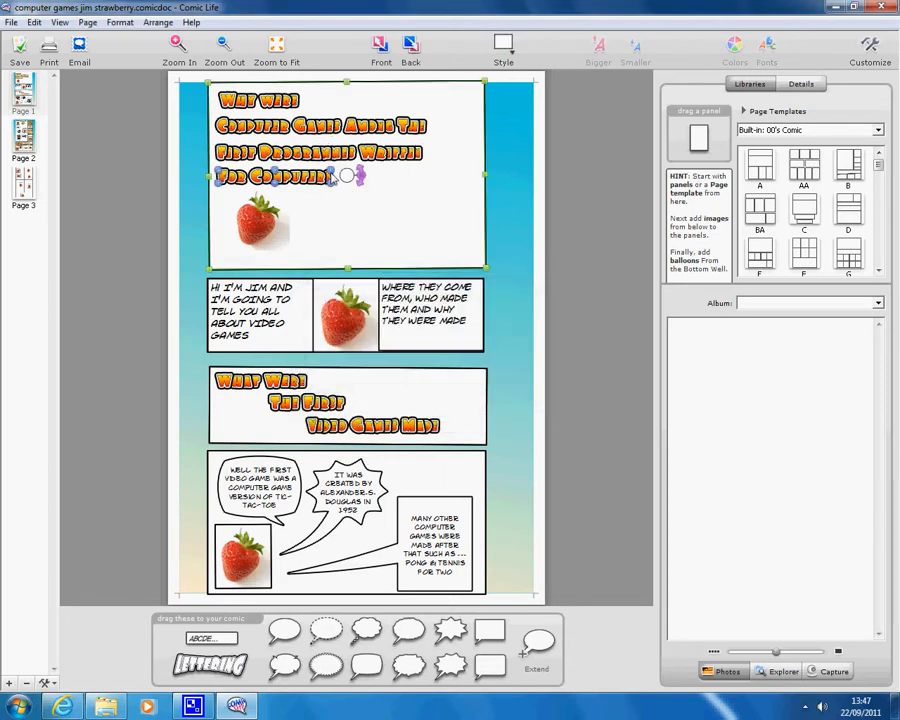
drag(354, 175, 373, 181)
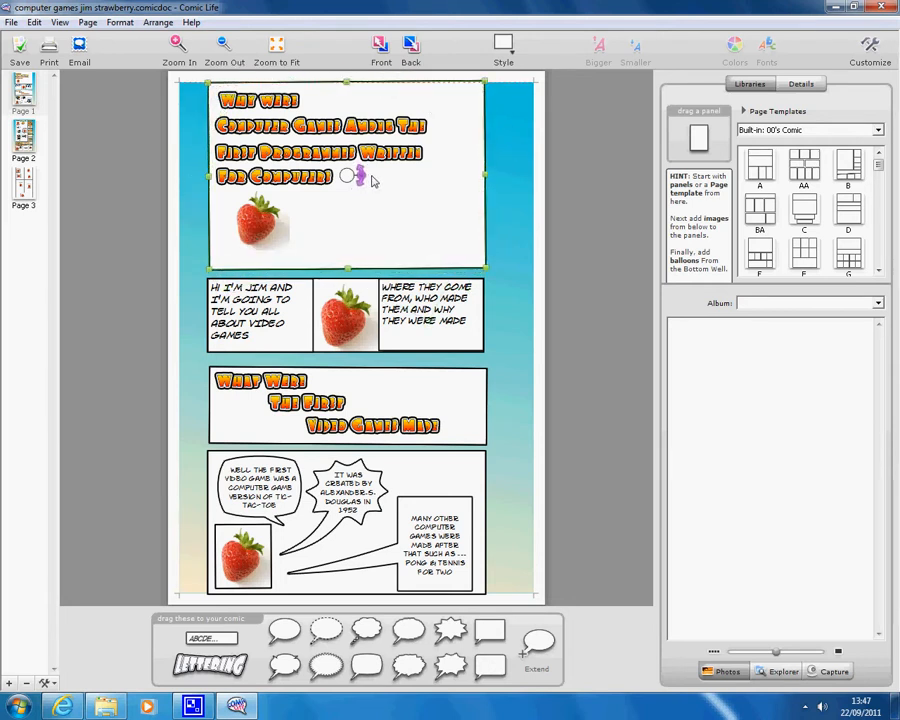
click(574, 181)
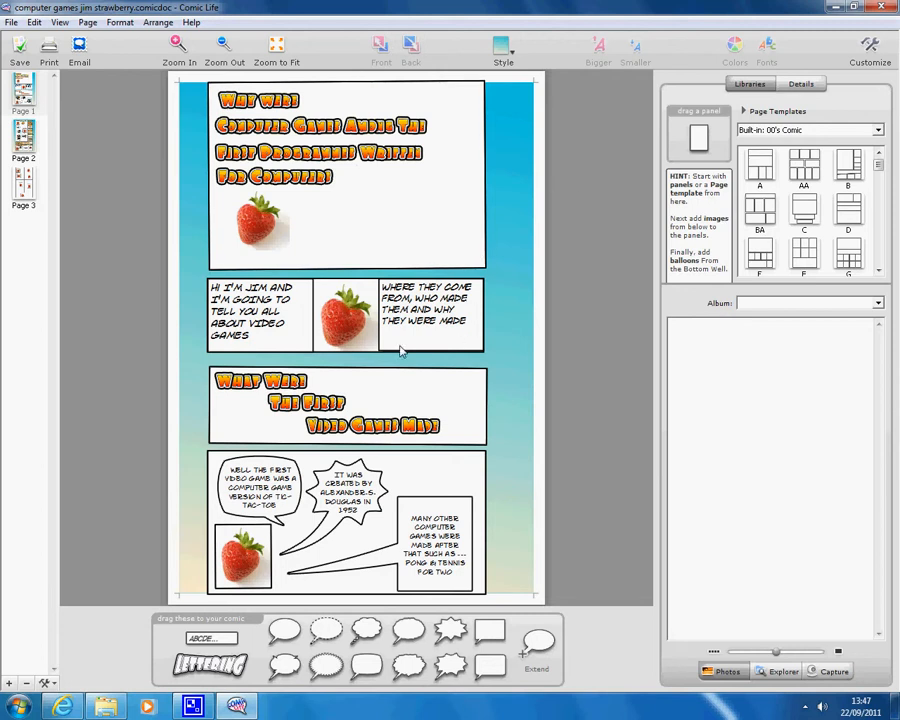
View Pages 2 and 3, return to Page 1, and close the comic
click(30, 138)
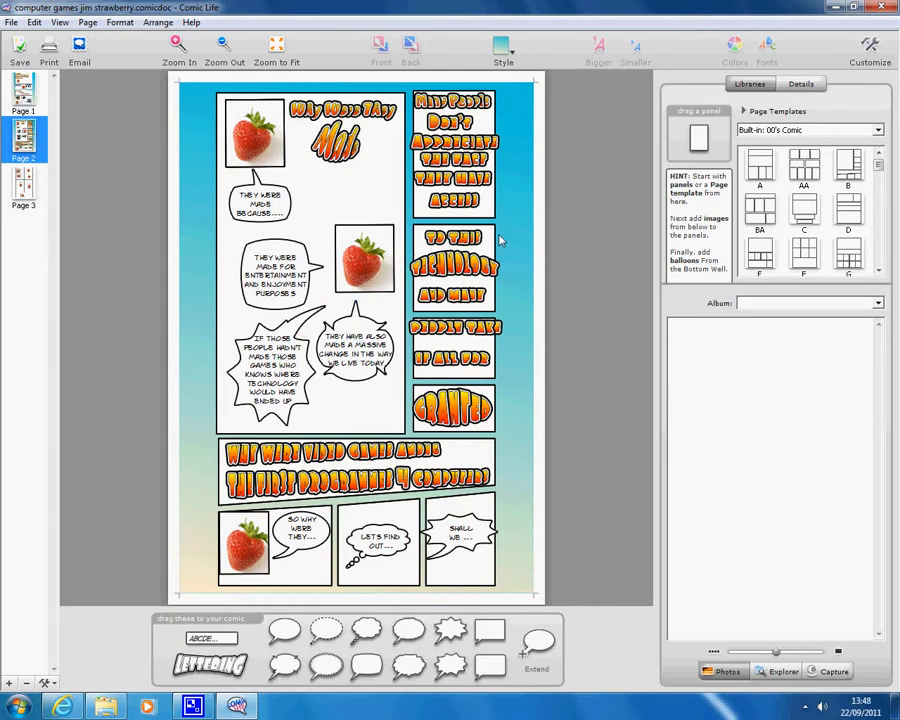
click(28, 182)
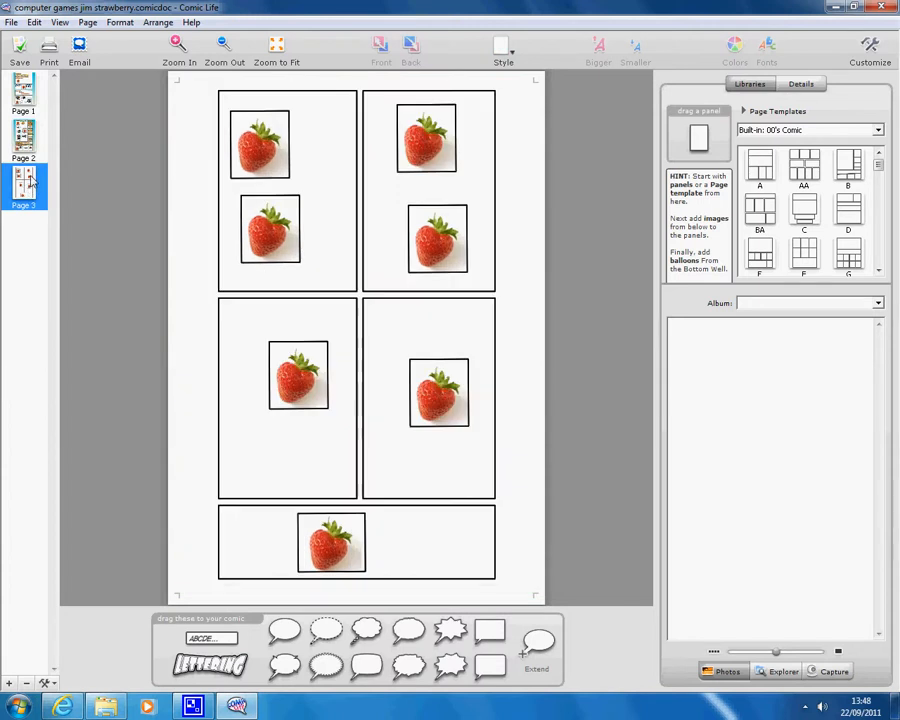
click(24, 92)
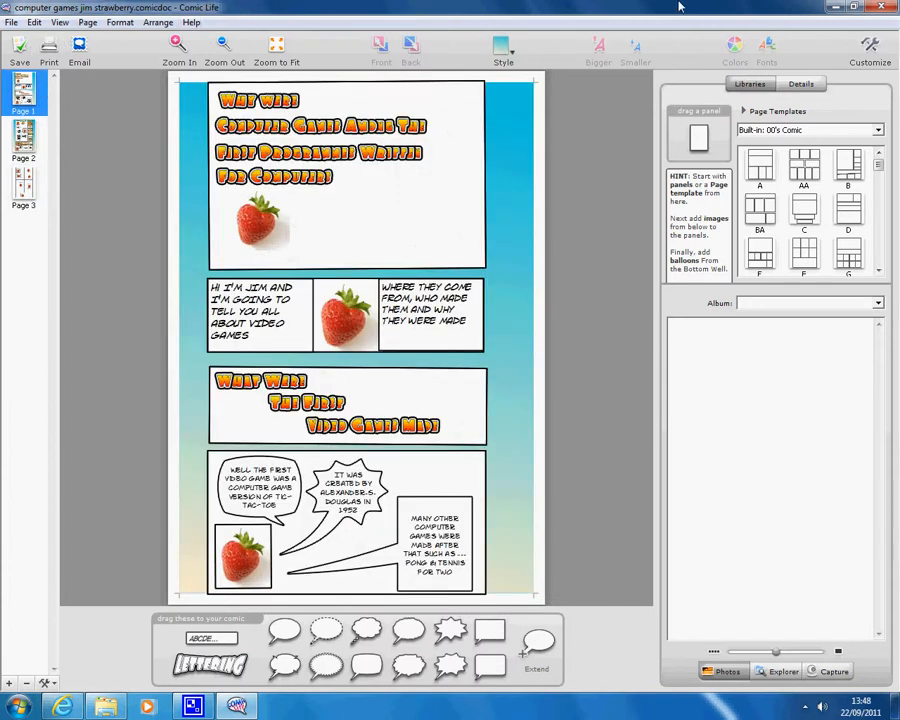
click(880, 8)
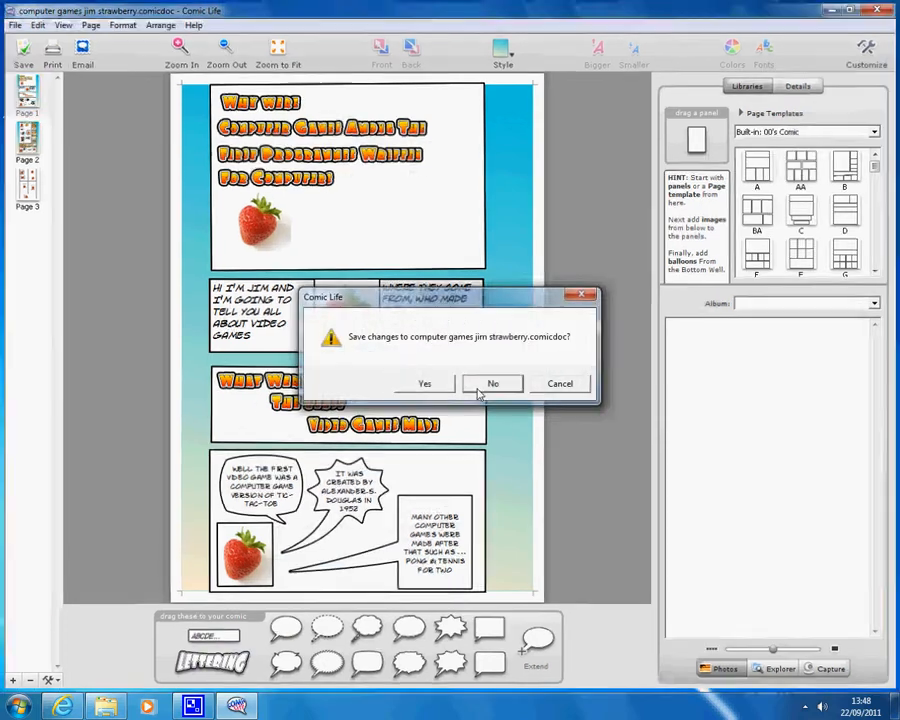
Close the comic without saving, close the file browser, and open and dismiss Start
click(480, 388)
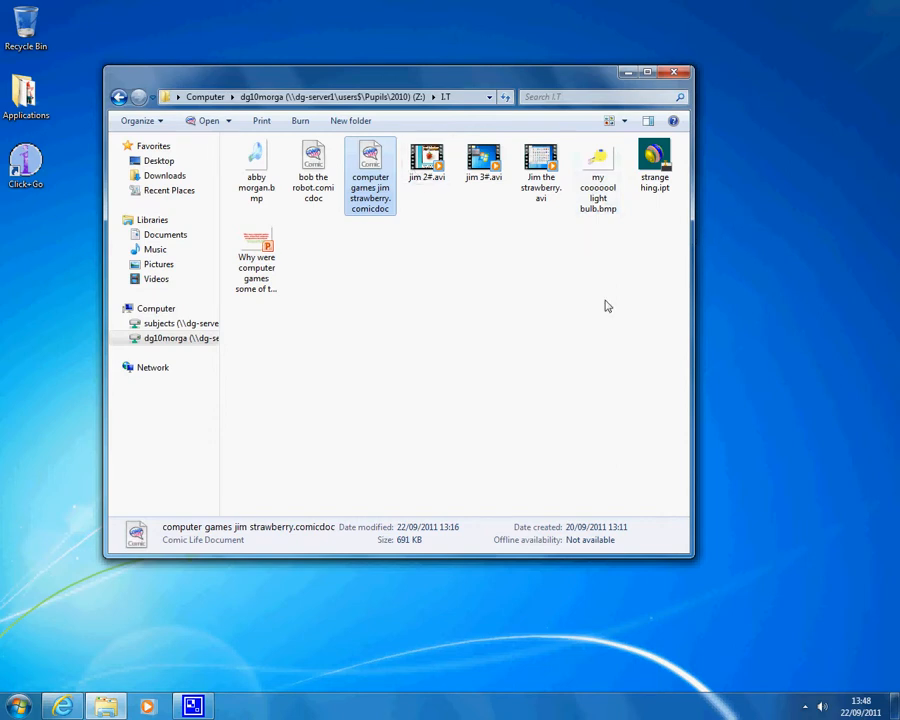
click(674, 72)
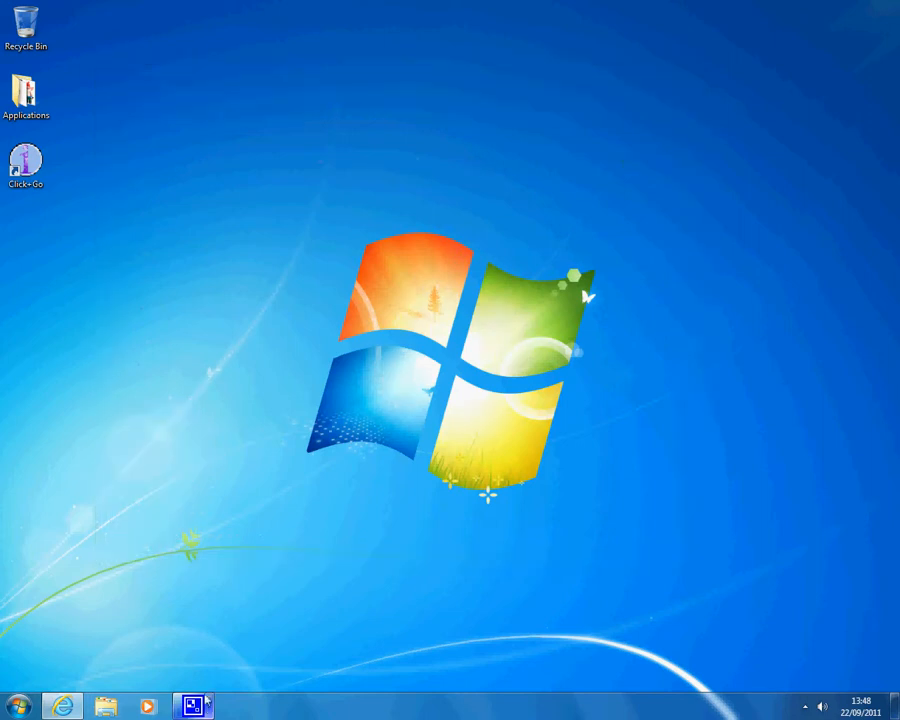
click(19, 707)
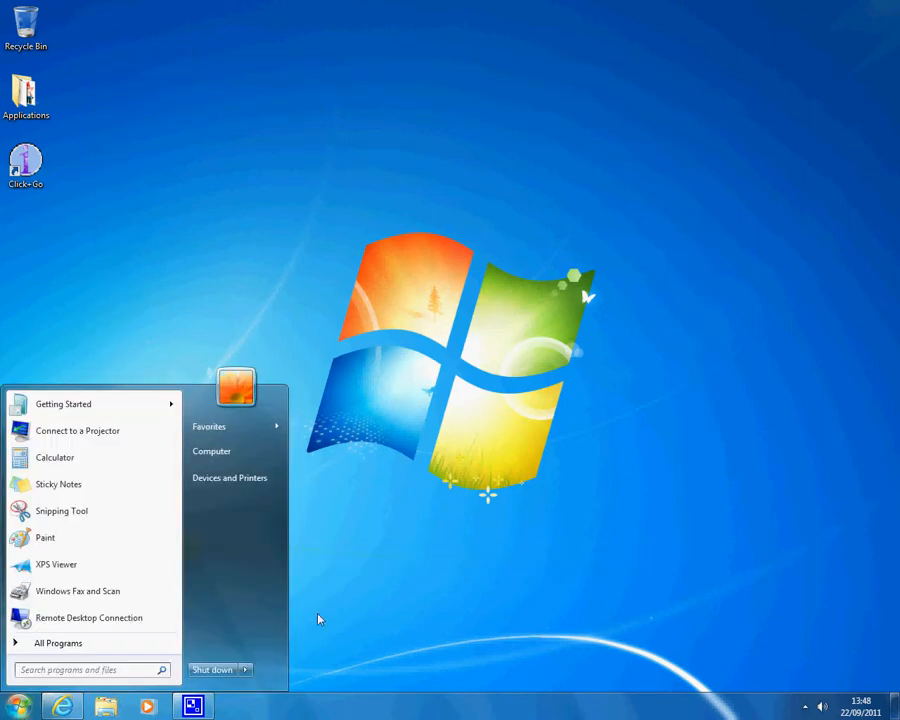
click(343, 591)
Close the web browser and show the hidden notification icons
click(70, 707)
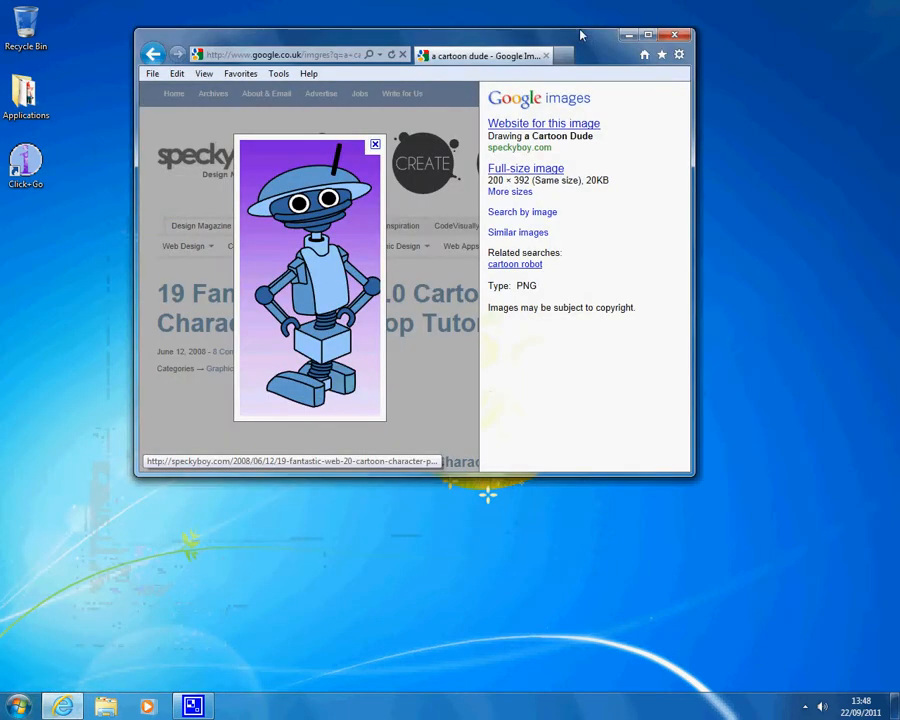
click(672, 36)
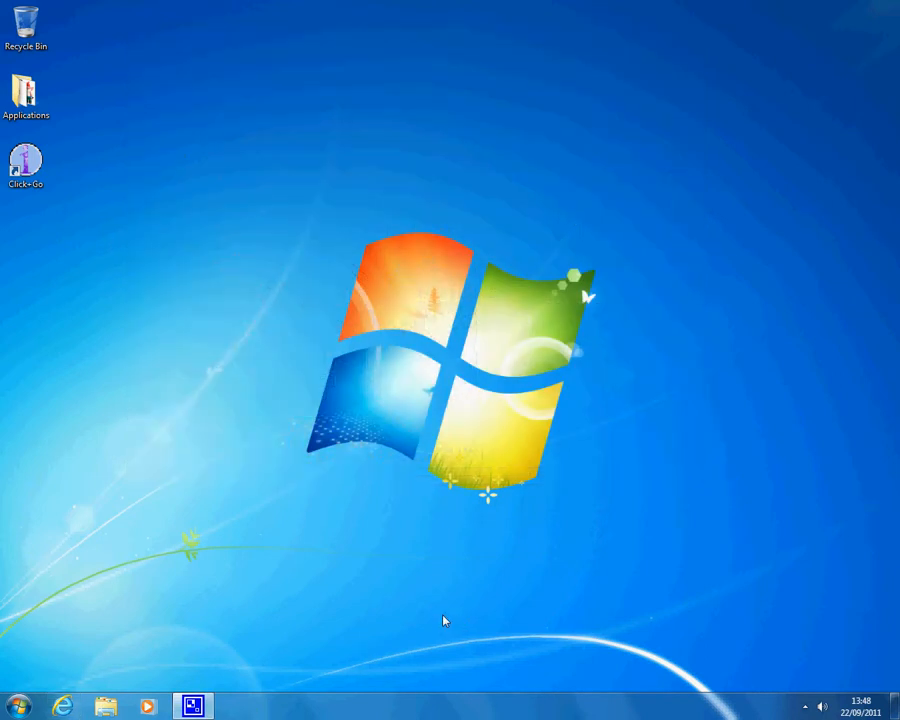
click(805, 707)
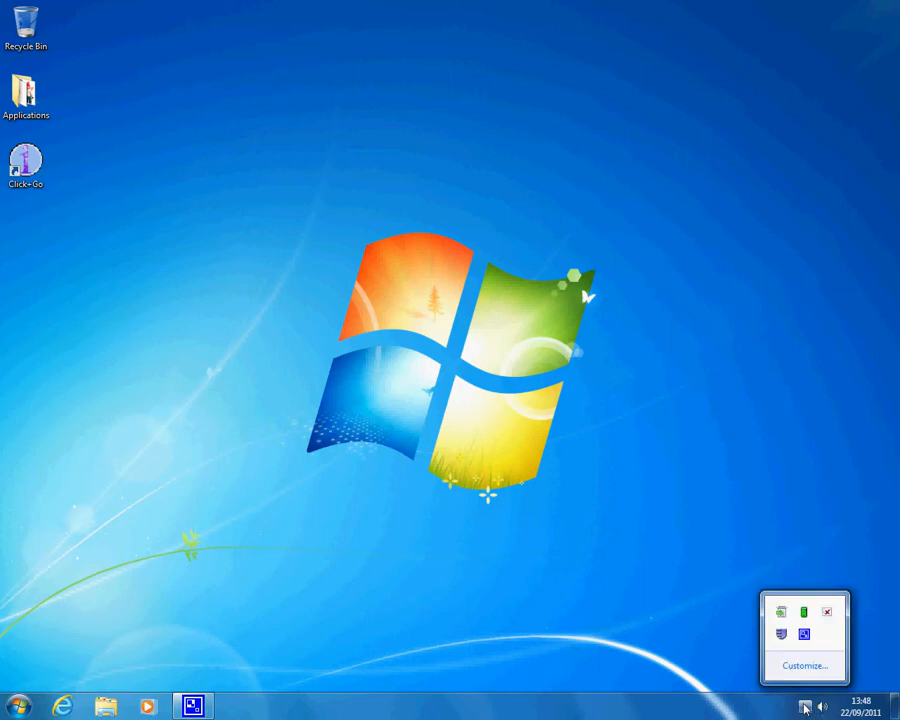